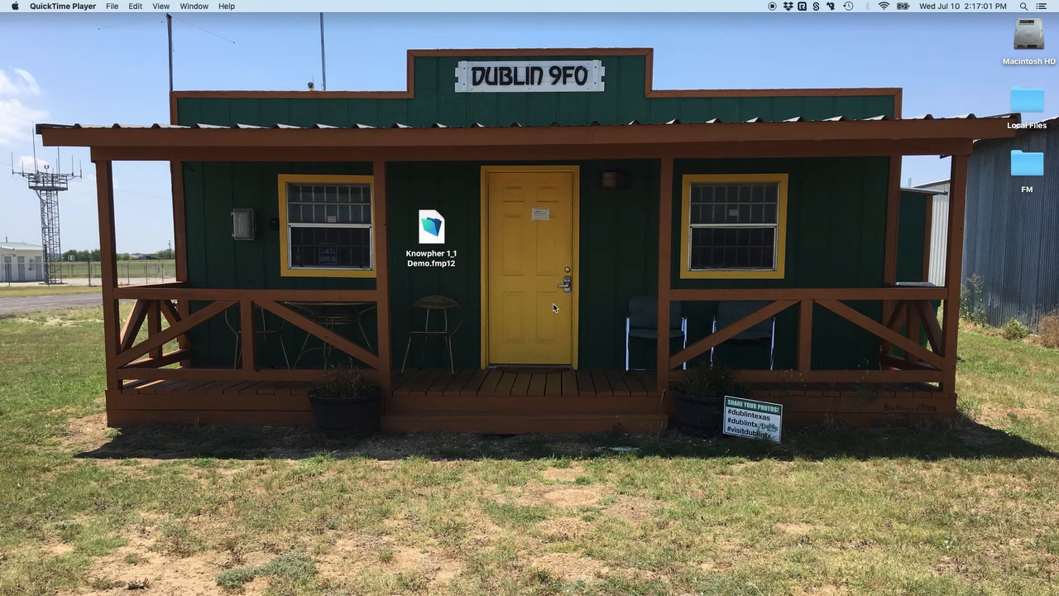
- Open the Knowpher 1_1 Demo.fmp12 database and go through its Companies, Clients and Projects sections
{"action": "double_click", "coordinate": [435, 230]}
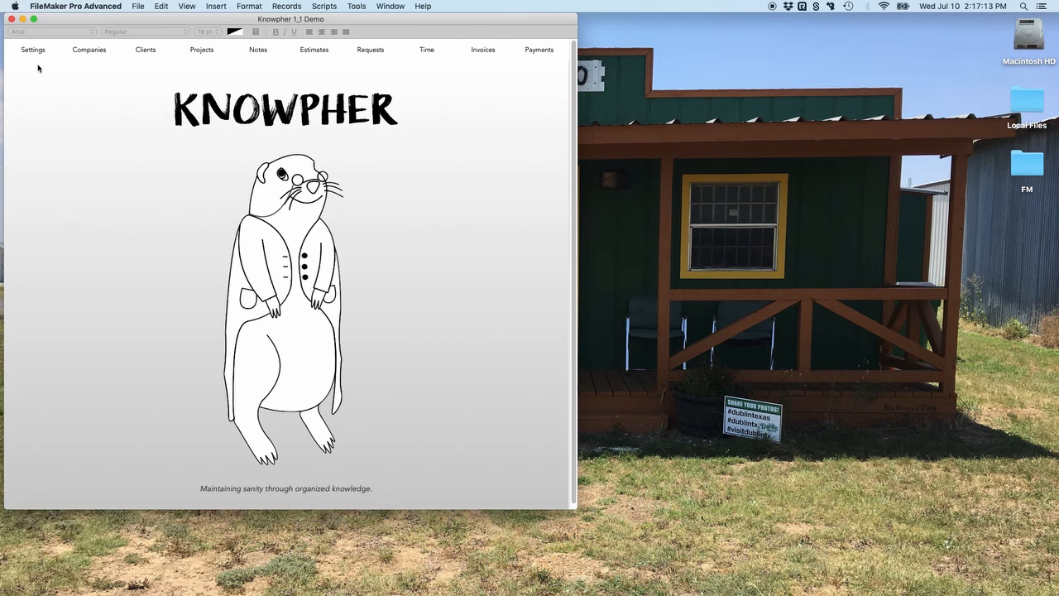
{"action": "left_click", "coordinate": [88, 48]}
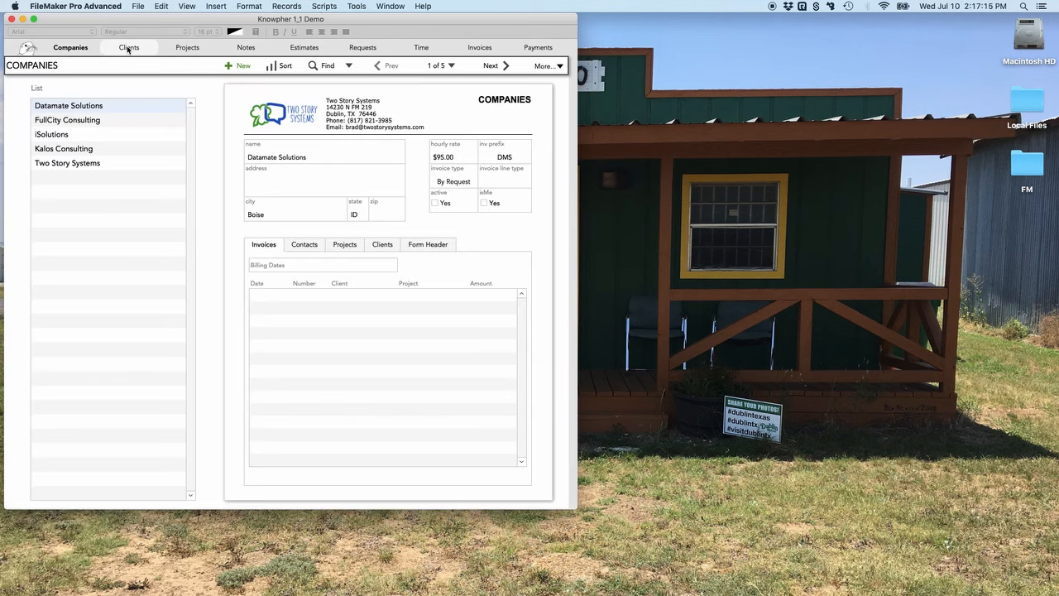
{"action": "left_click", "coordinate": [130, 48]}
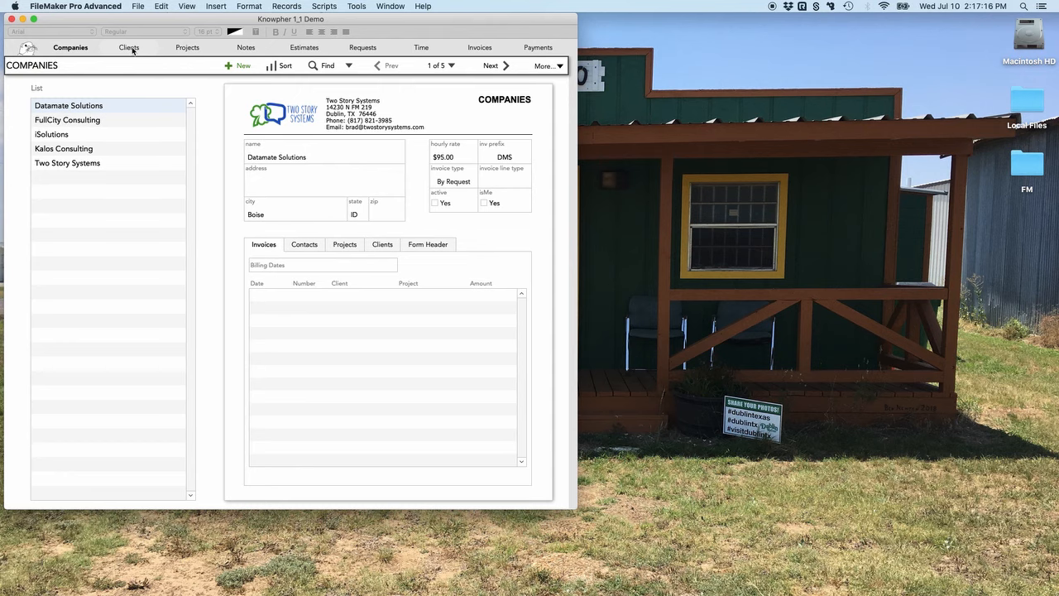
{"action": "left_click", "coordinate": [193, 50]}
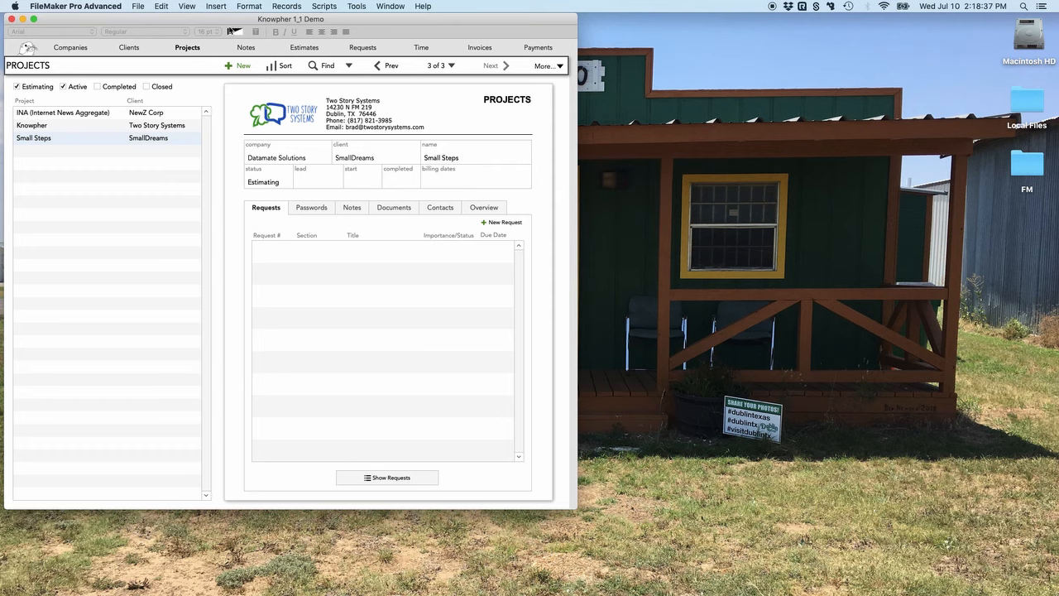
- Filter the notes to the Small Steps project of client SmallDreams
{"action": "left_click", "coordinate": [248, 48]}
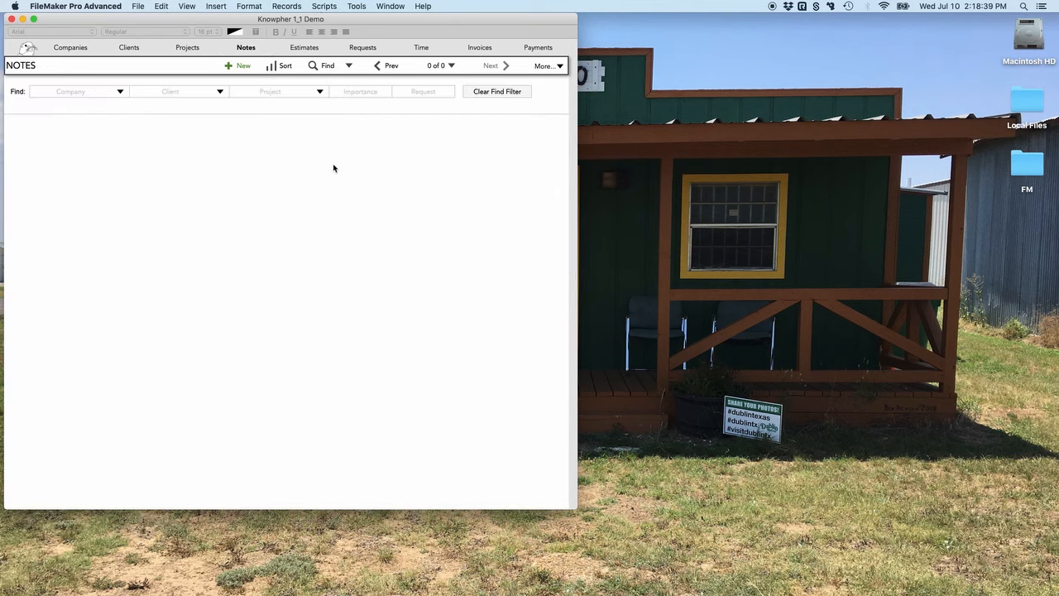
{"action": "left_click", "coordinate": [321, 96]}
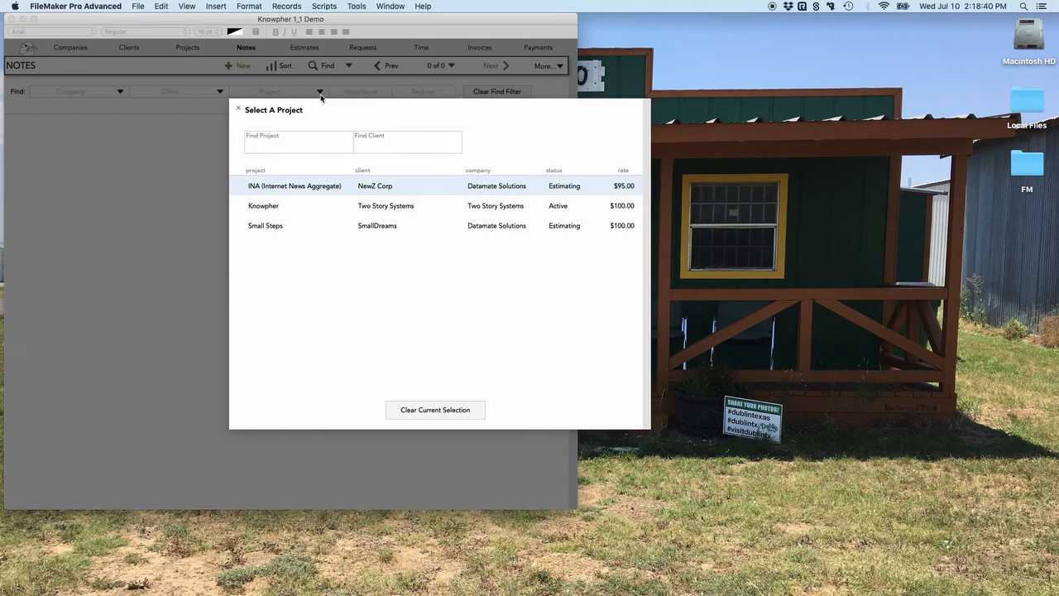
{"action": "left_click", "coordinate": [305, 234]}
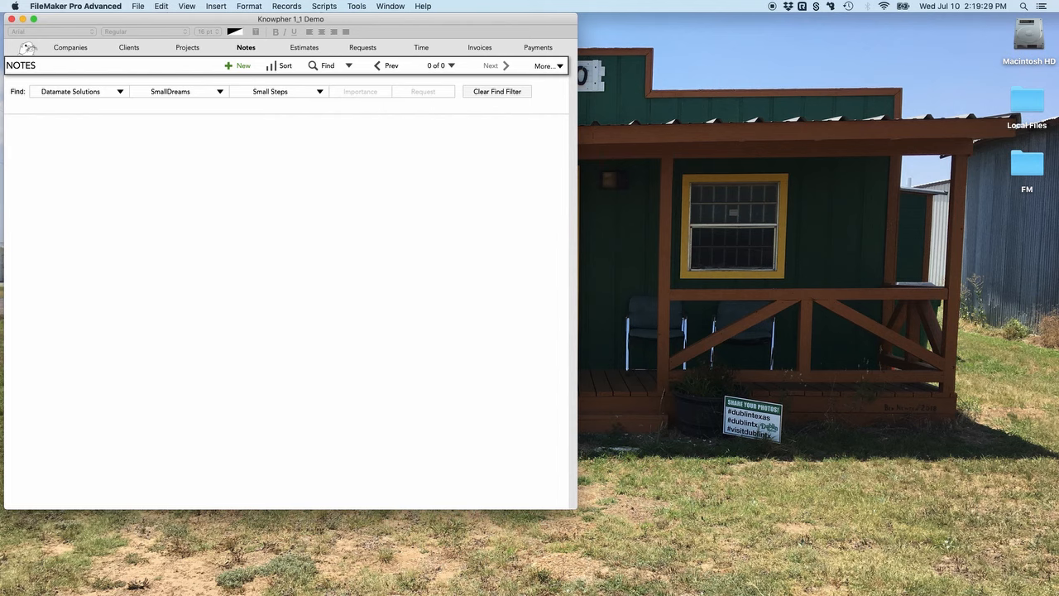
- Add a note for Small Steps with the heading "Projects" and the title "Create a project financial status report."
{"action": "left_click", "coordinate": [237, 67]}
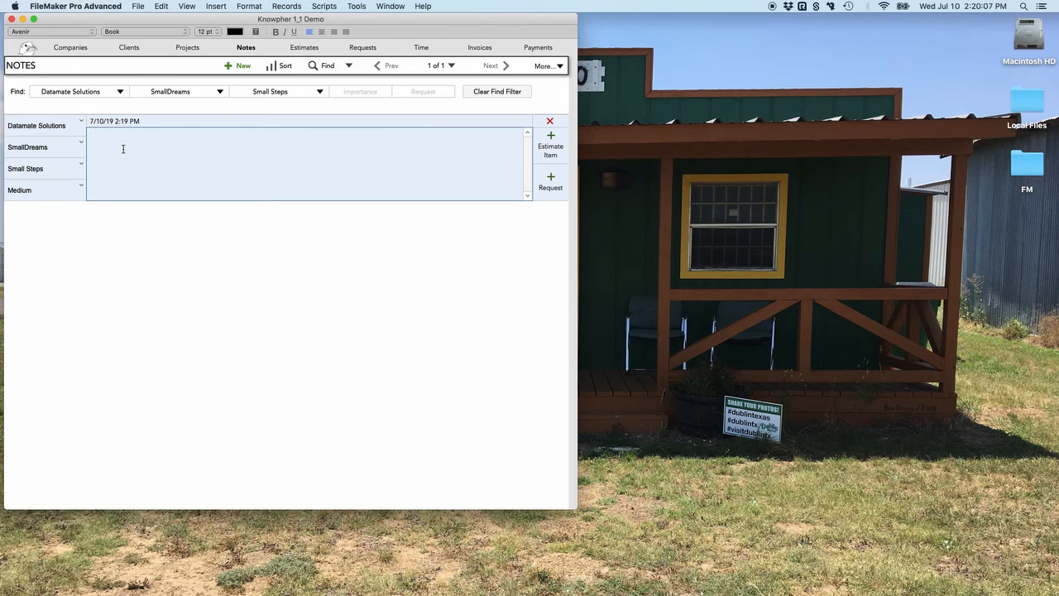
{"action": "type", "text": "Projecws"}
{"action": "key", "text": "BackSpace"}
{"action": "type", "text": "ts"}
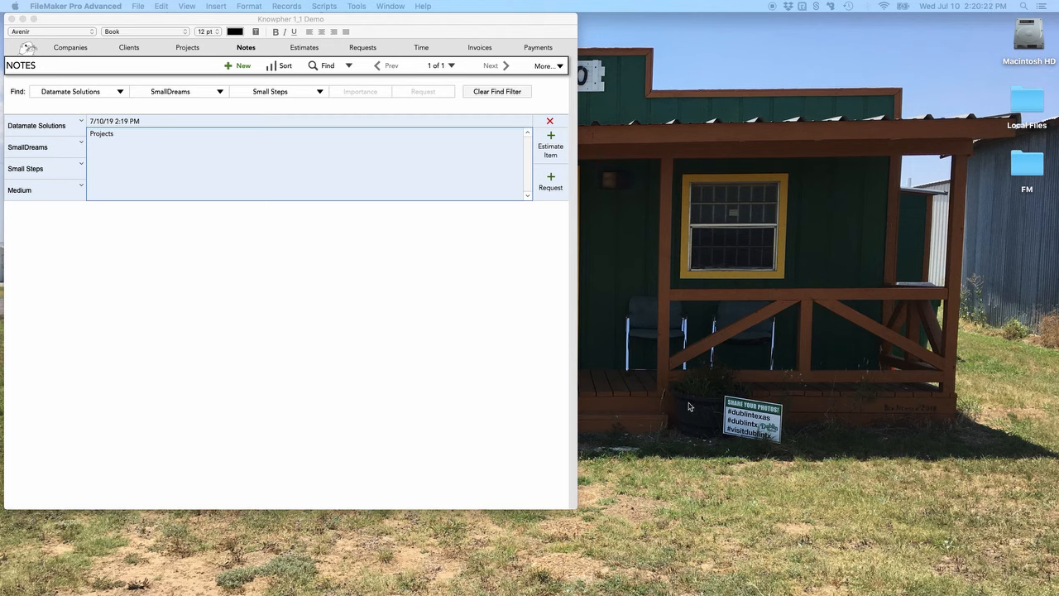
{"action": "left_click", "coordinate": [101, 159]}
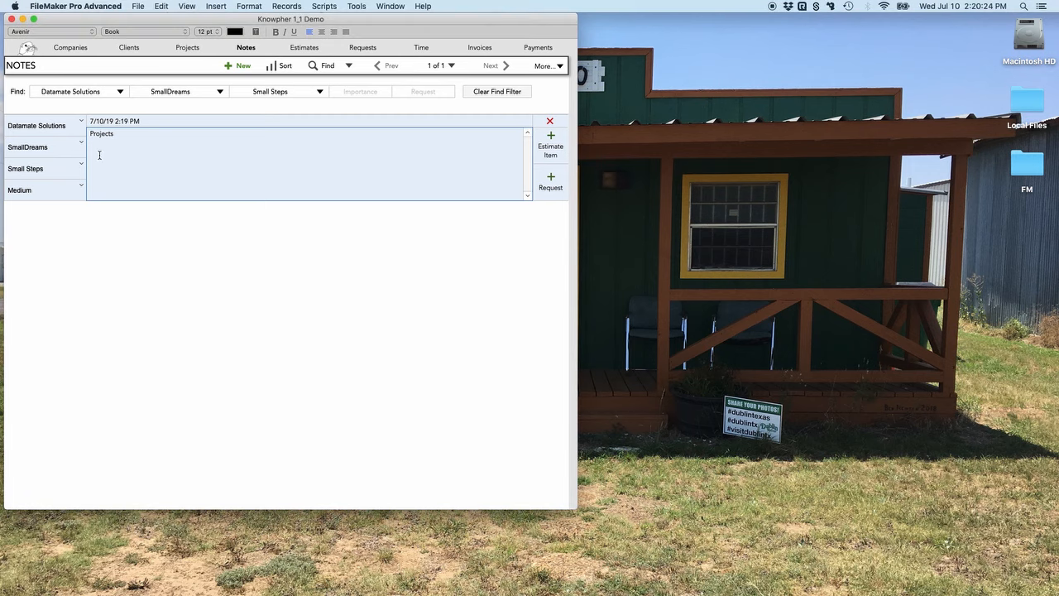
{"action": "type", "text": "Create a project financial status report."}
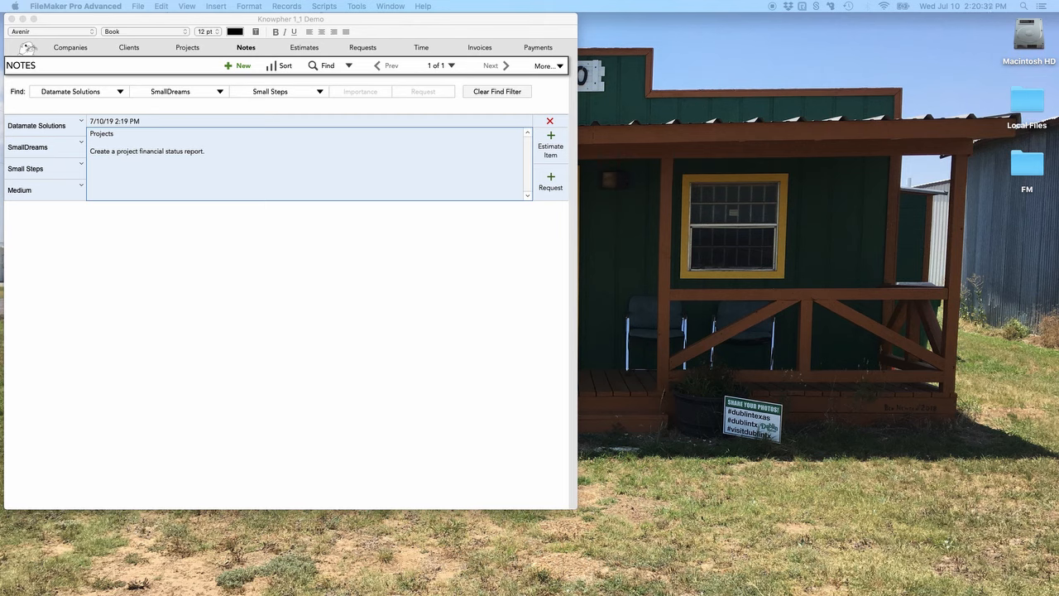
- Describe in the note a button-printed open projects report showing property name & address, budget, money spent so far and budget remaining
{"action": "left_click", "coordinate": [166, 180]}
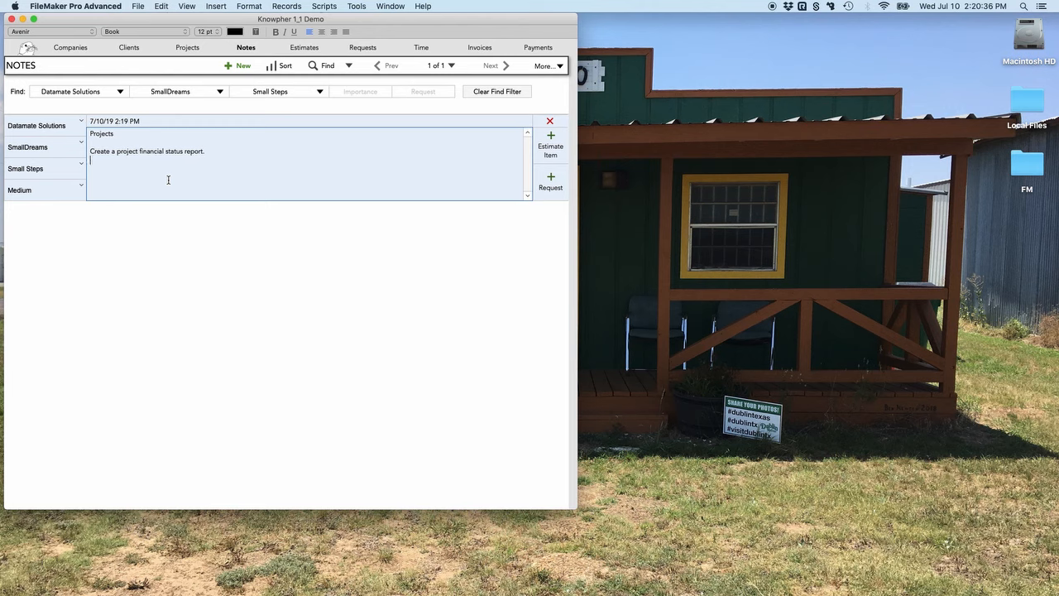
{"action": "type", "text": "The user should be able to push a button, and print a report of all the open projects. The columns need to be the name & address of the property, the budget for the project, the money spent so far on the project, and the amount of budget remaining."}
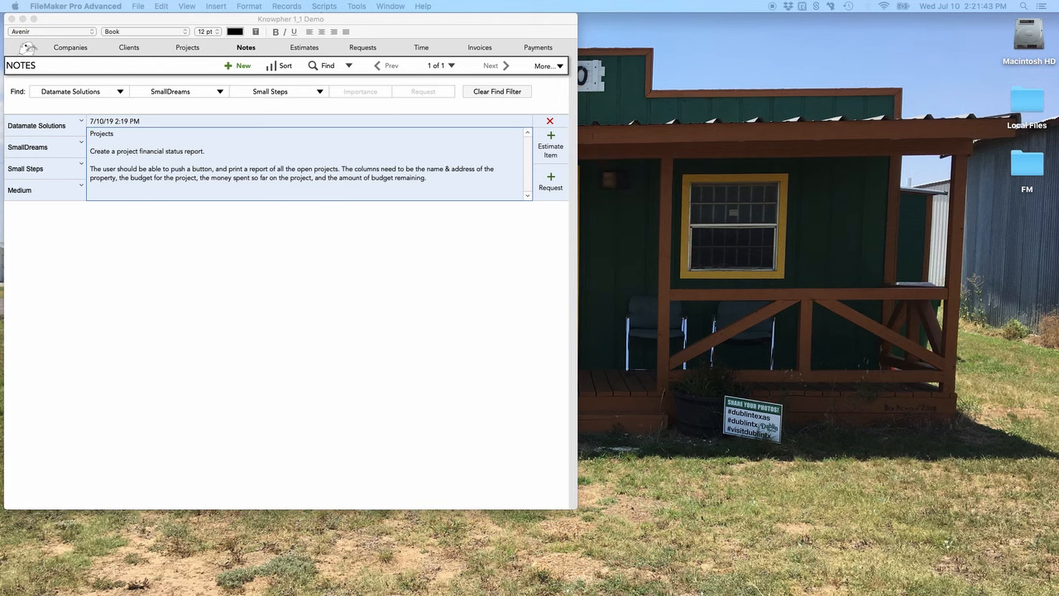
{"action": "left_click", "coordinate": [389, 326]}
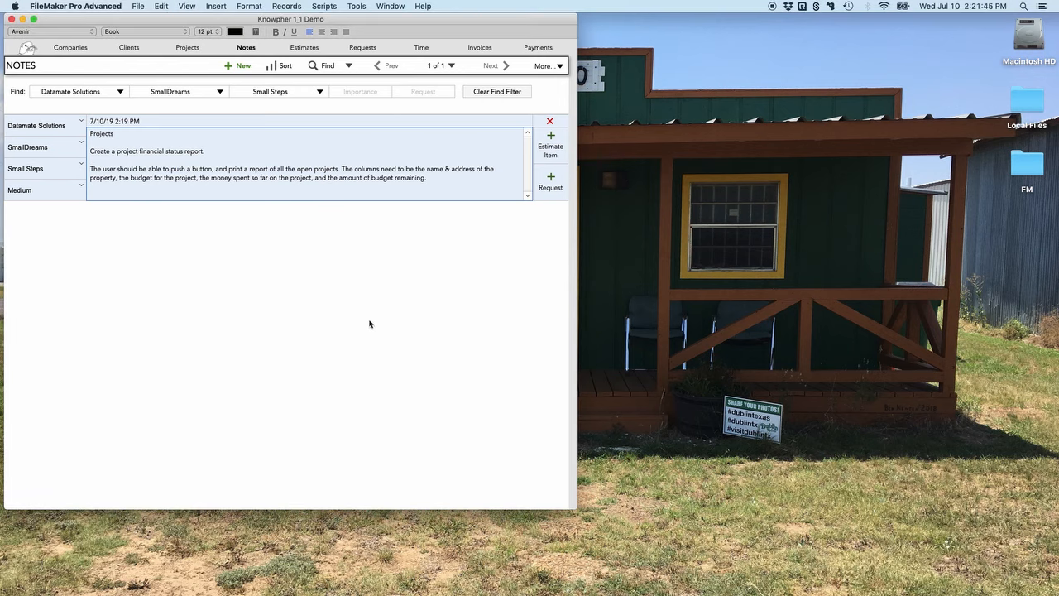
- Add a second note reading "Projects", "Build dashboard layout" and "Same as report, but only show budget remaining."
{"action": "left_click", "coordinate": [239, 70]}
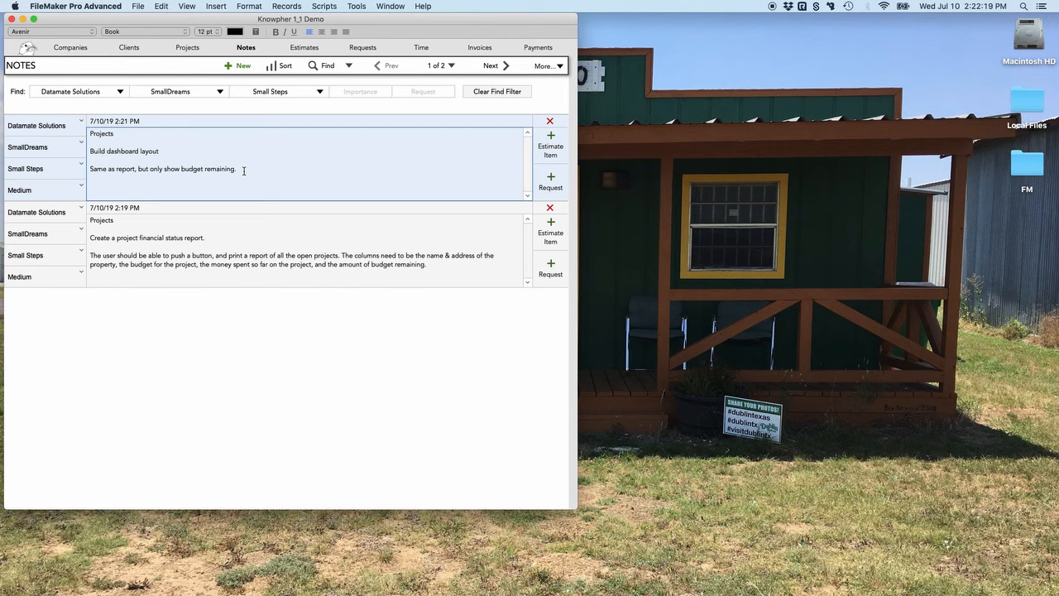
{"action": "left_click", "coordinate": [297, 361]}
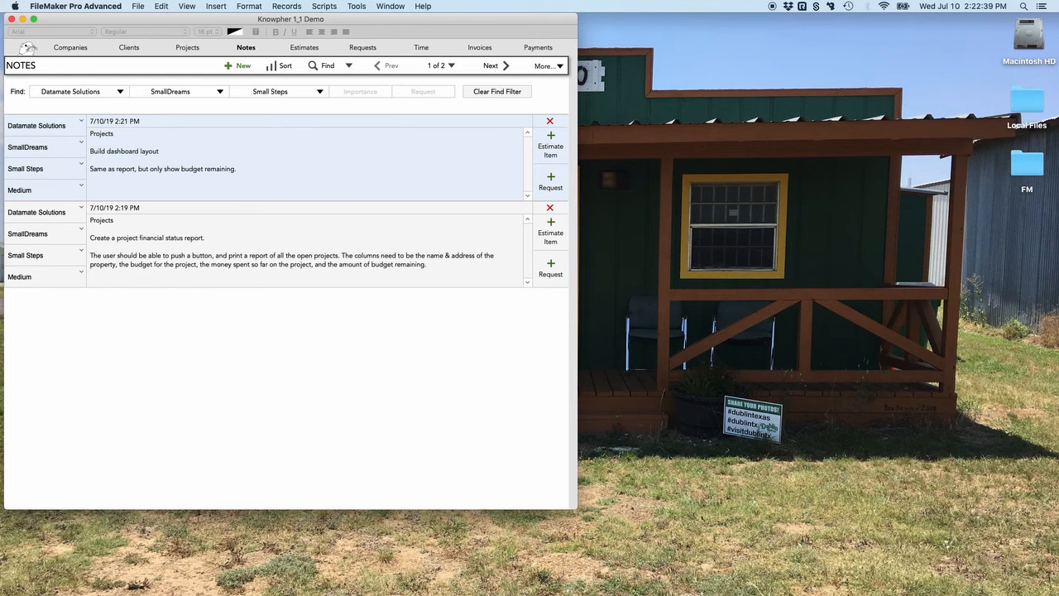
- Turn the financial status report note into an item on a new estimate and add the dashboard layout note to the same estimate
{"action": "left_click", "coordinate": [551, 240]}
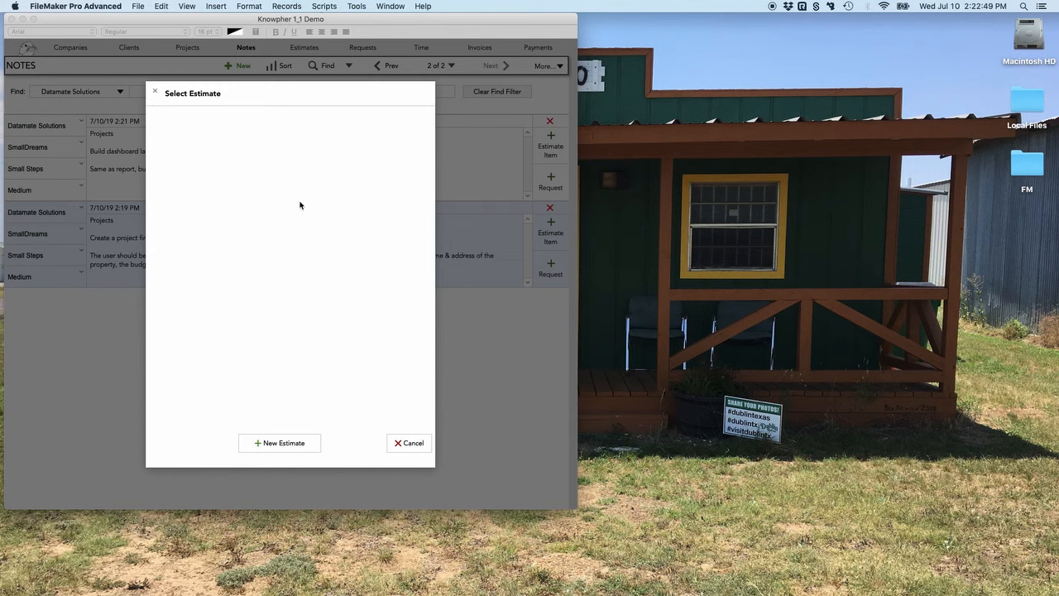
{"action": "left_click", "coordinate": [277, 444]}
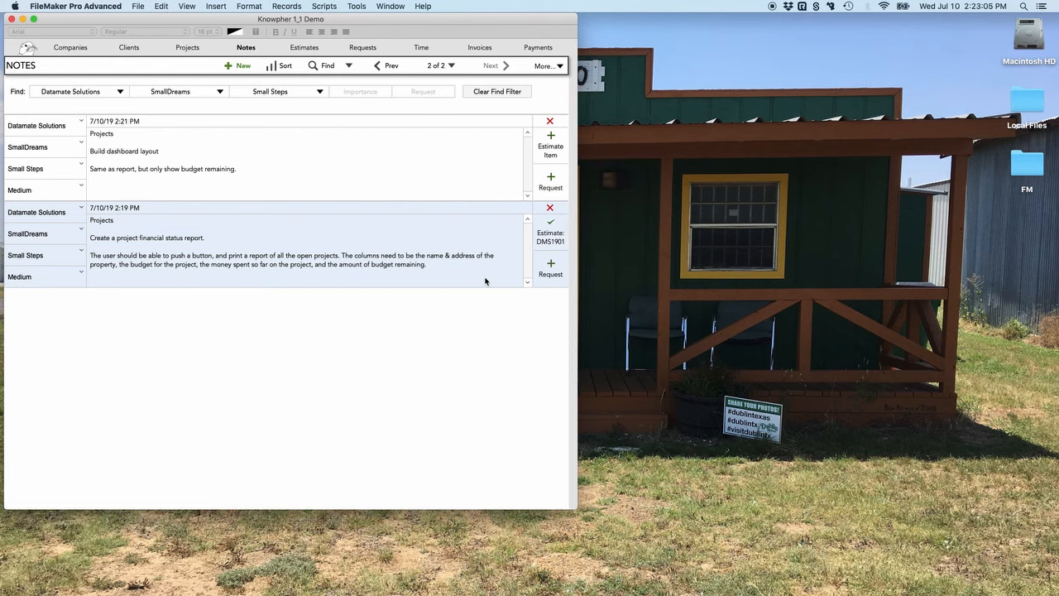
{"action": "left_click", "coordinate": [550, 146]}
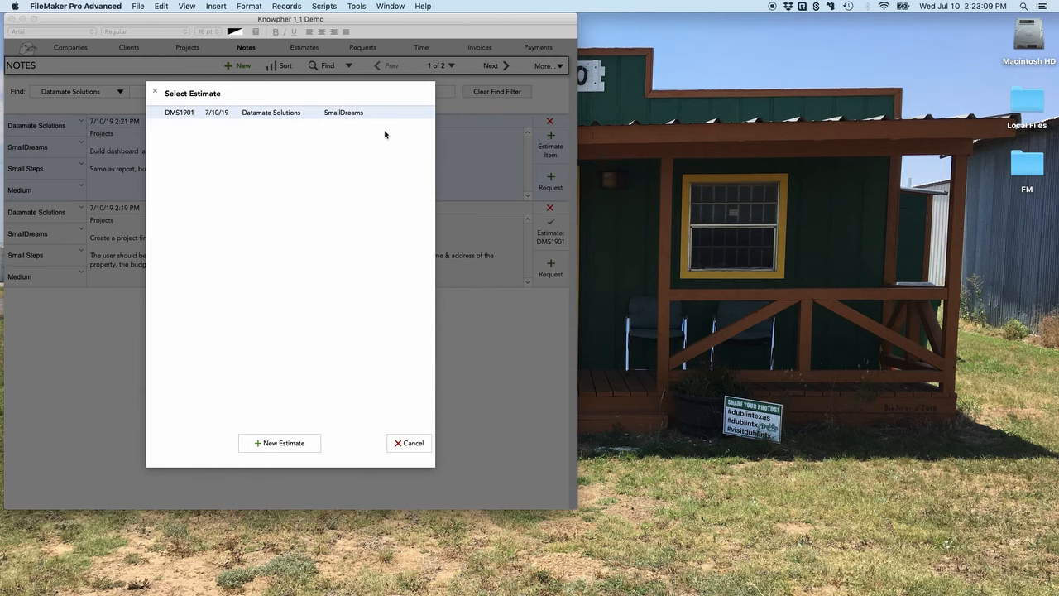
{"action": "left_click", "coordinate": [220, 112]}
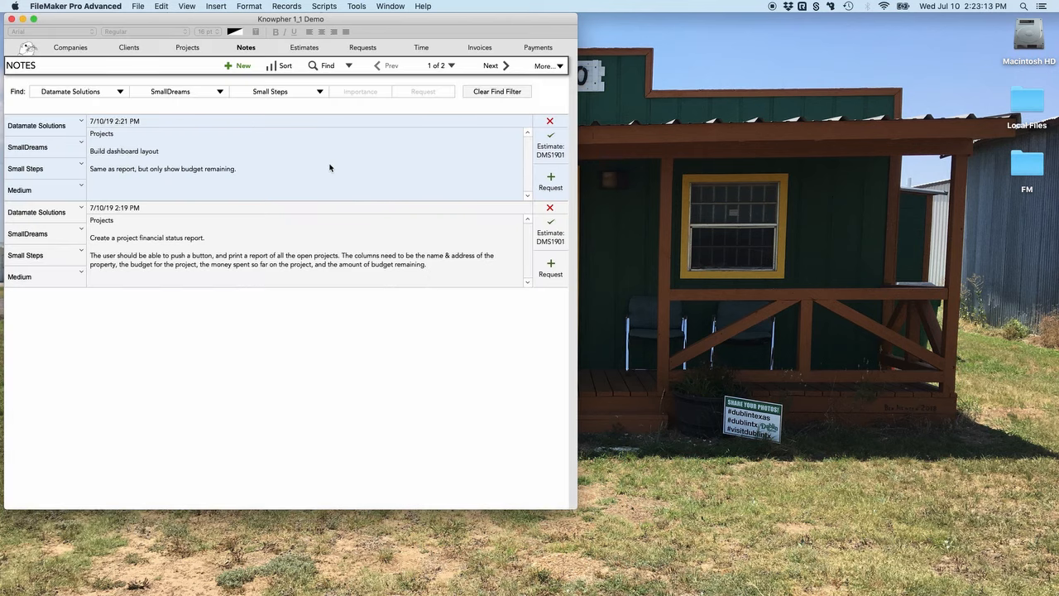
- Open the estimate's financial status report item in the Estimate Calculator and add the activity "Create Layout, reorder in layout manager"
{"action": "left_click", "coordinate": [550, 151]}
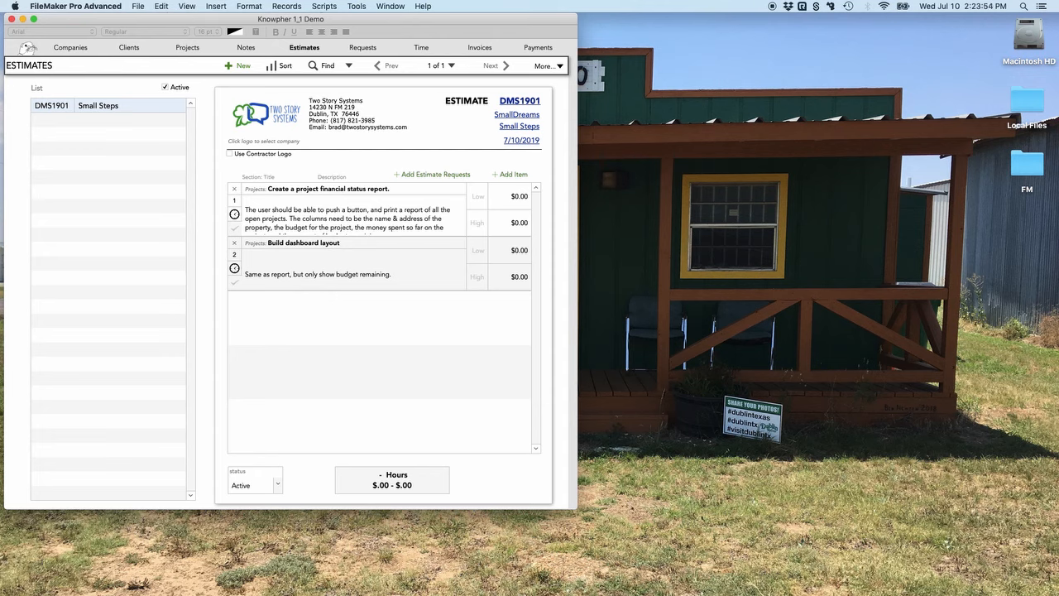
{"action": "left_click", "coordinate": [359, 218]}
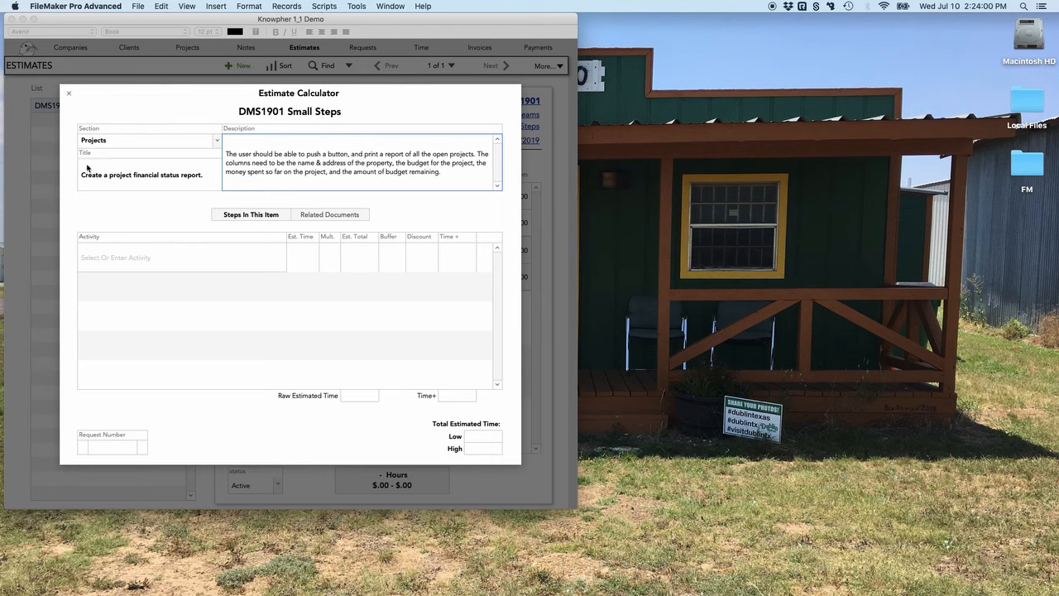
{"action": "left_click", "coordinate": [402, 208]}
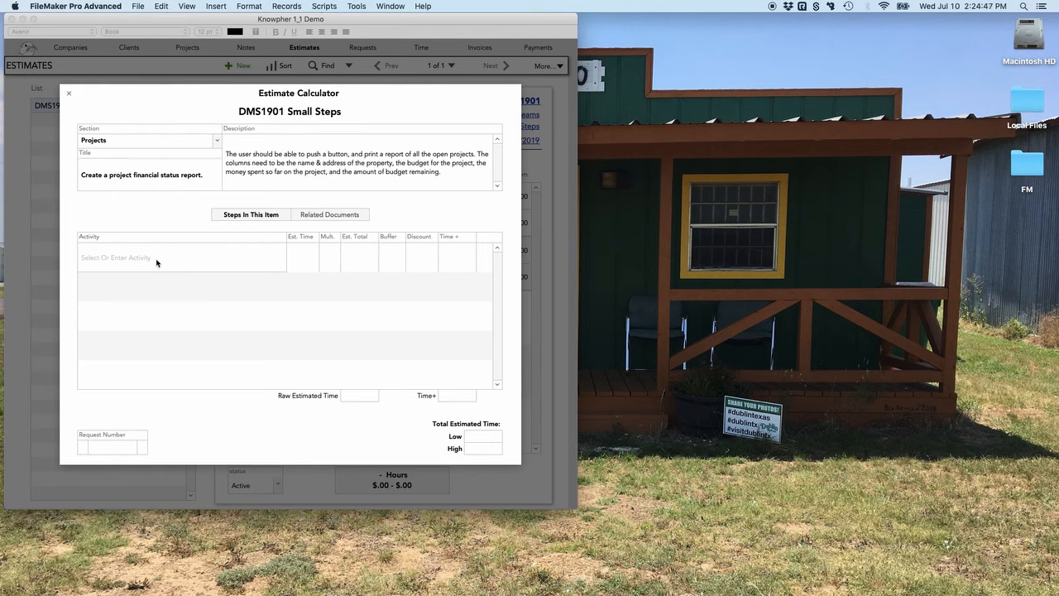
{"action": "left_click", "coordinate": [127, 255]}
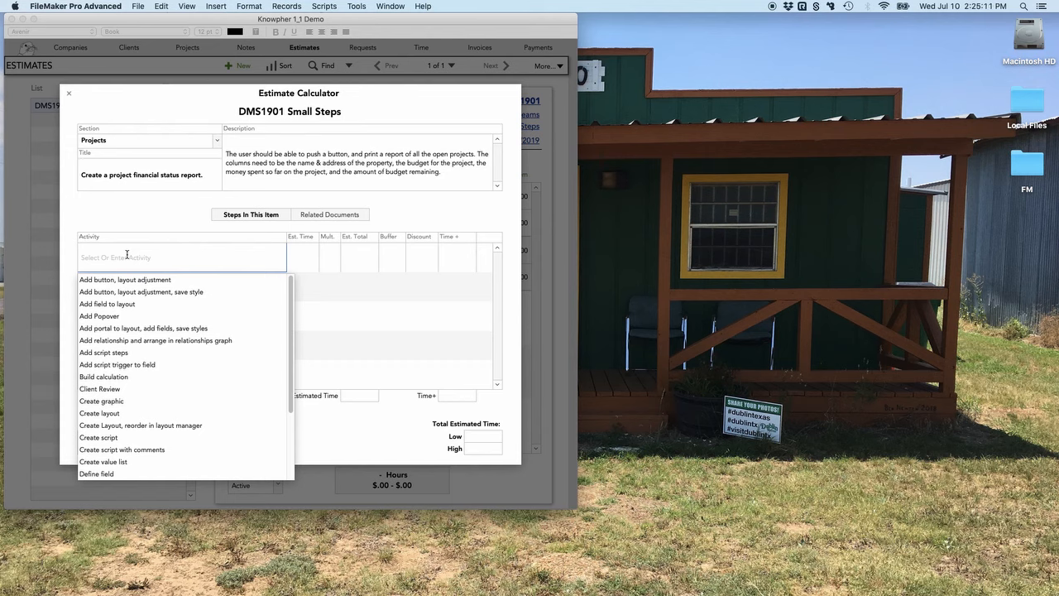
{"action": "left_click", "coordinate": [121, 426]}
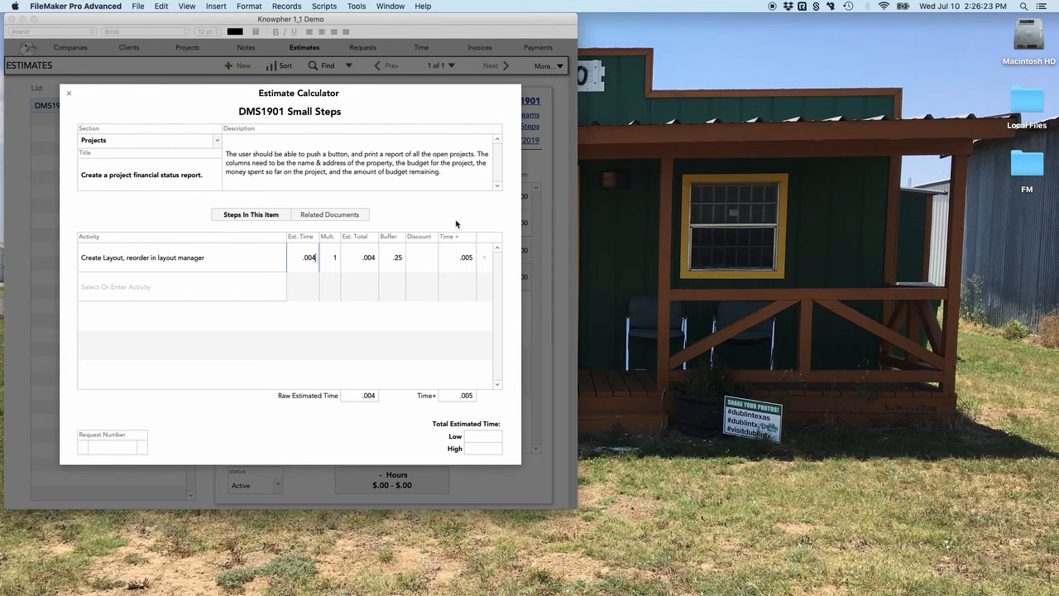
{"action": "left_click", "coordinate": [425, 257]}
{"action": "left_click", "coordinate": [443, 217]}
{"action": "left_click", "coordinate": [482, 436]}
{"action": "left_click", "coordinate": [484, 449]}
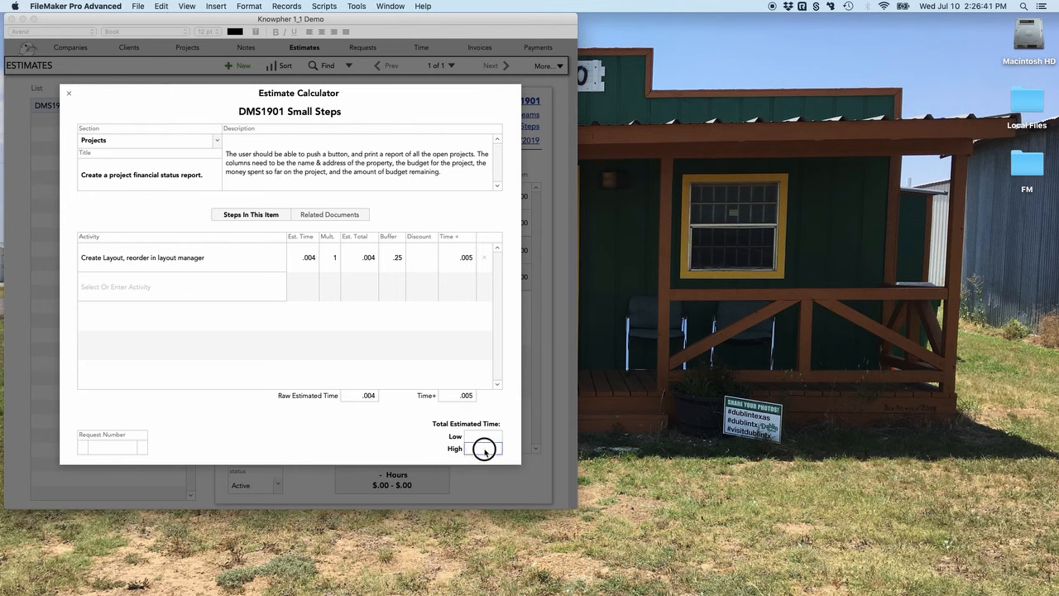
{"action": "left_click", "coordinate": [484, 437]}
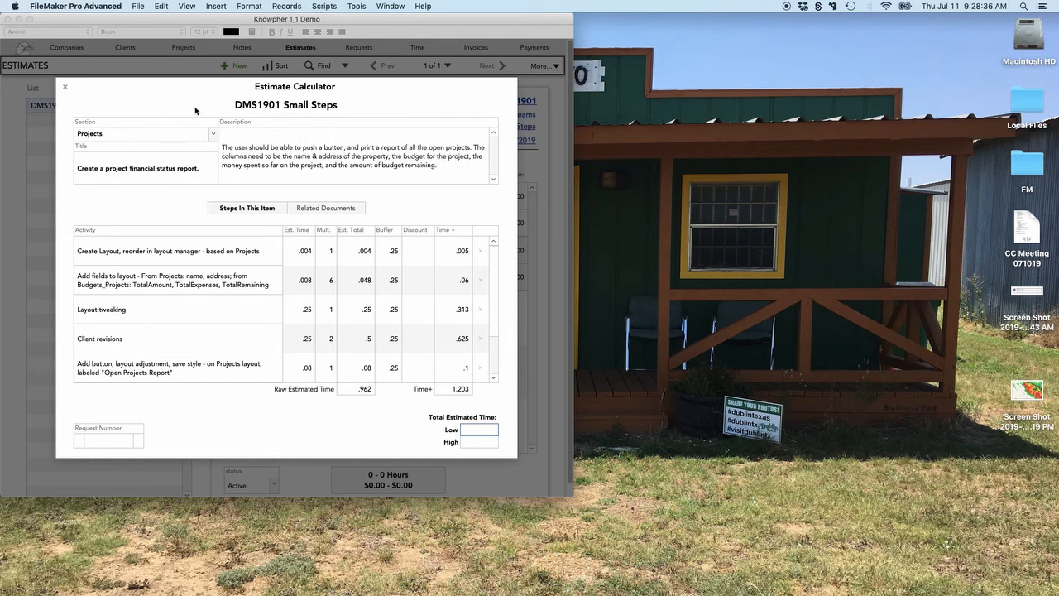
- Set the financial status report item's total estimated time to 1 hour low and 1.5 hours high
{"action": "left_click", "coordinate": [66, 88]}
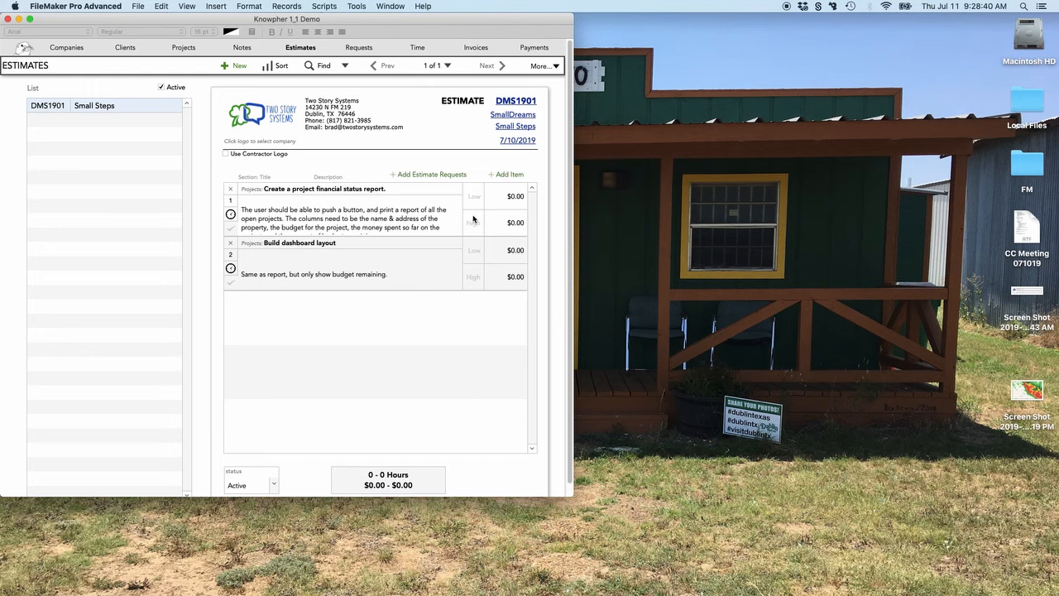
{"action": "left_click", "coordinate": [310, 213]}
{"action": "left_click", "coordinate": [472, 429]}
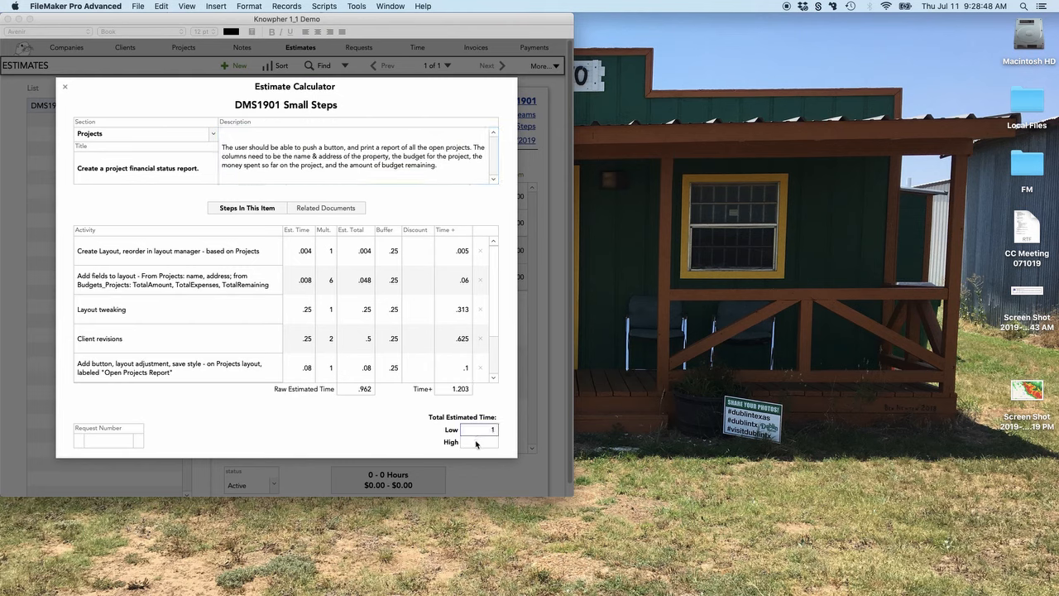
{"action": "type", "text": "1"}
{"action": "left_click", "coordinate": [475, 442]}
{"action": "type", "text": "1.5"}
{"action": "left_click", "coordinate": [417, 427]}
{"action": "left_click", "coordinate": [491, 443]}
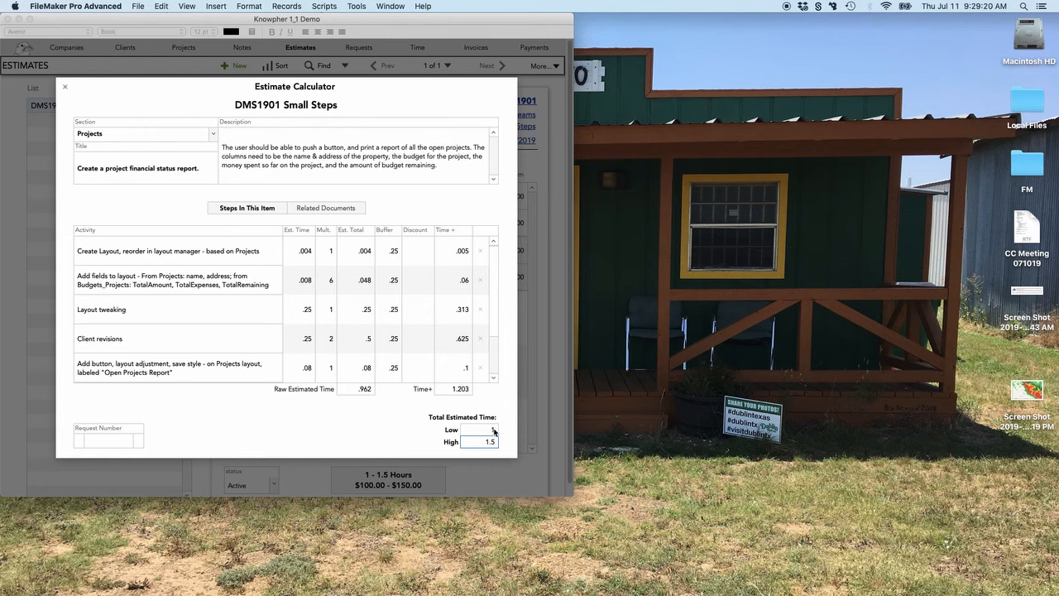
- Review the activities listed for the financial status report item and close its Estimate Calculator
{"action": "left_click_drag", "start_coordinate": [495, 327], "coordinate": [478, 302]}
{"action": "scroll", "coordinate": [217, 358], "scroll_direction": "down", "scroll_amount": 5}
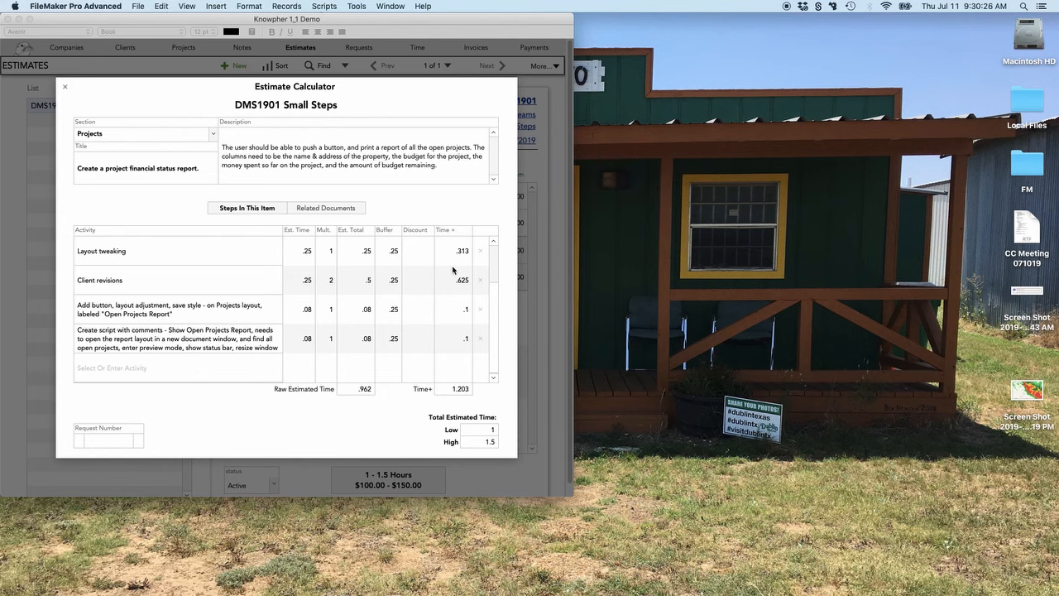
{"action": "scroll", "coordinate": [380, 303], "scroll_direction": "up", "scroll_amount": 2}
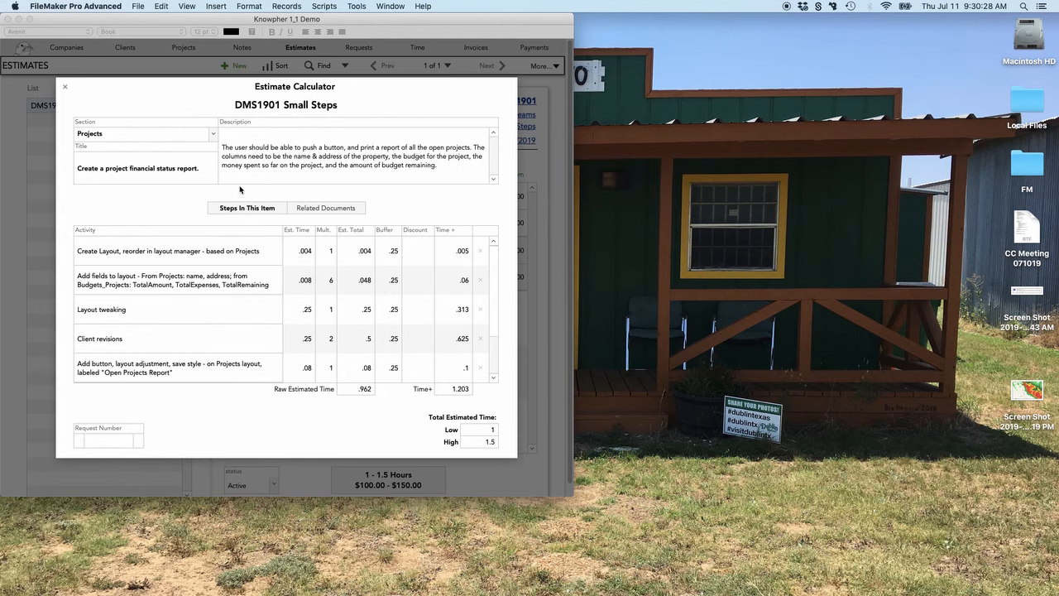
{"action": "left_click", "coordinate": [65, 88]}
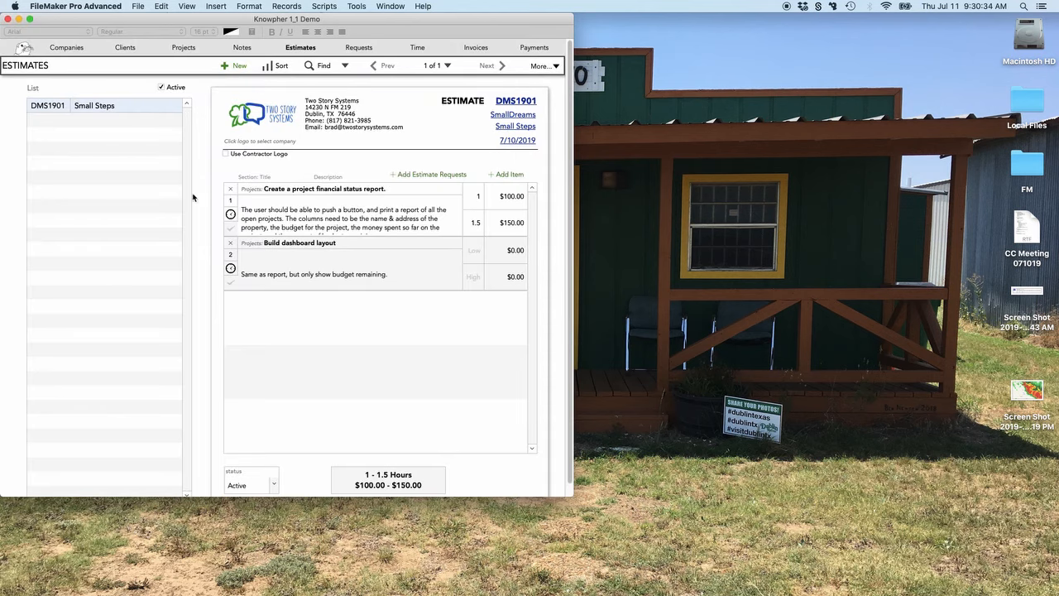
- Set the dashboard layout item's total estimated time to .25 hours low and .5 hours high, and close its Estimate Calculator
{"action": "left_click", "coordinate": [298, 269]}
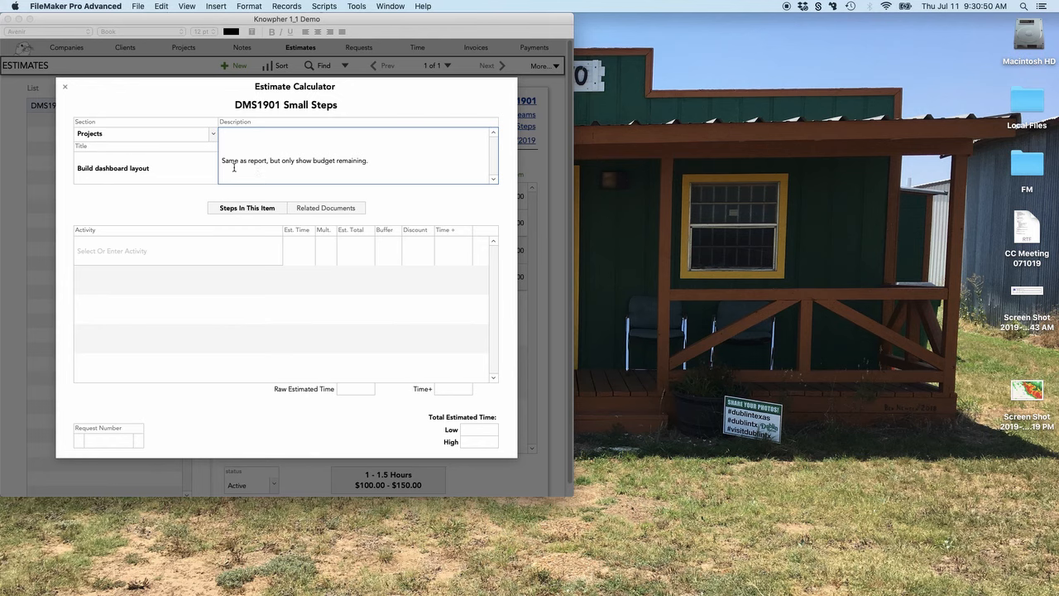
{"action": "left_click", "coordinate": [473, 430]}
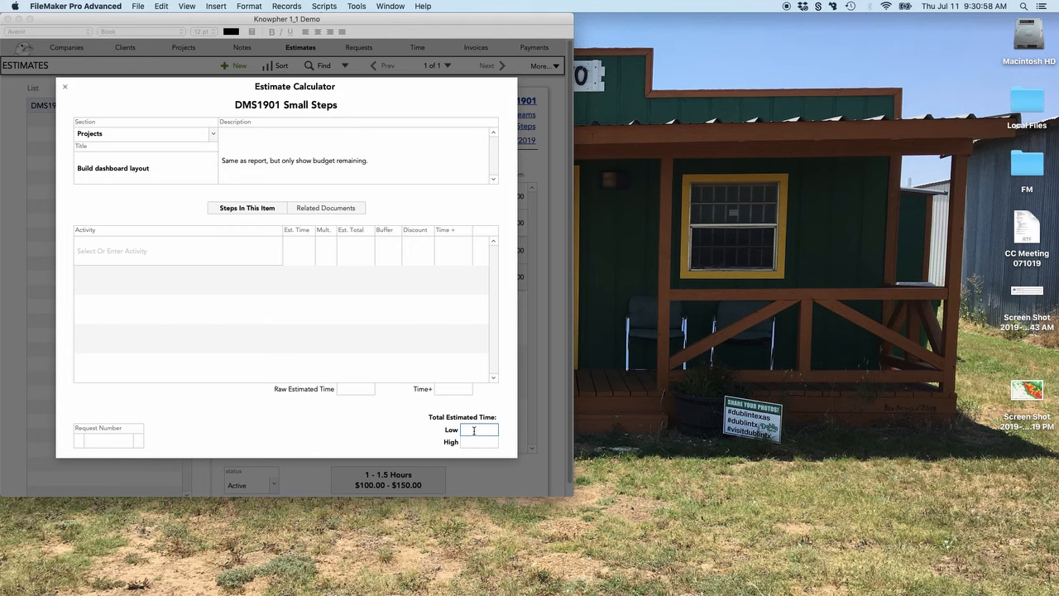
{"action": "type", "text": ".25"}
{"action": "left_click", "coordinate": [485, 441]}
{"action": "left_click", "coordinate": [149, 415]}
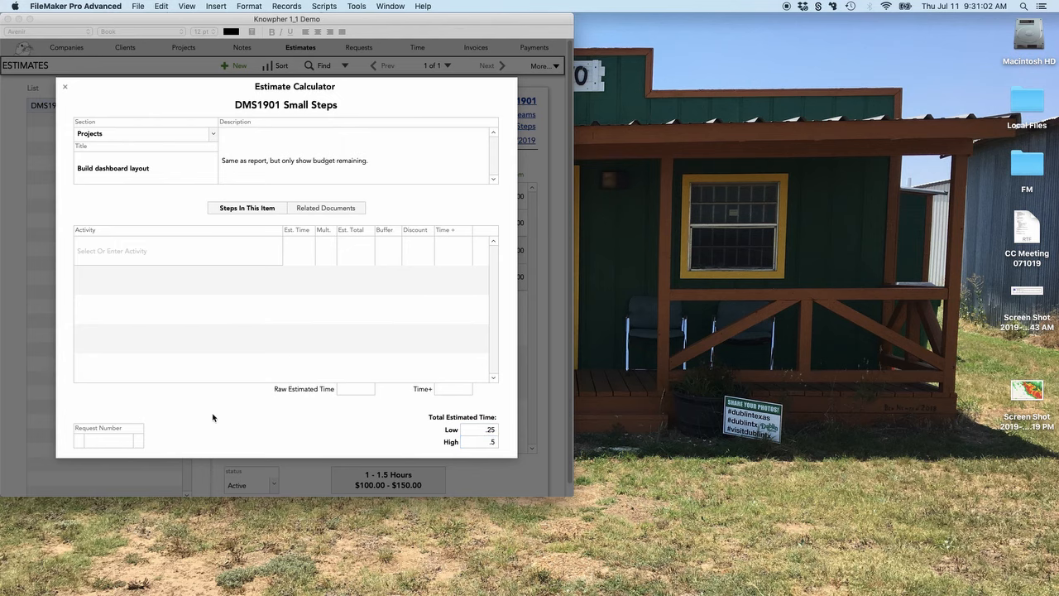
{"action": "left_click", "coordinate": [64, 88]}
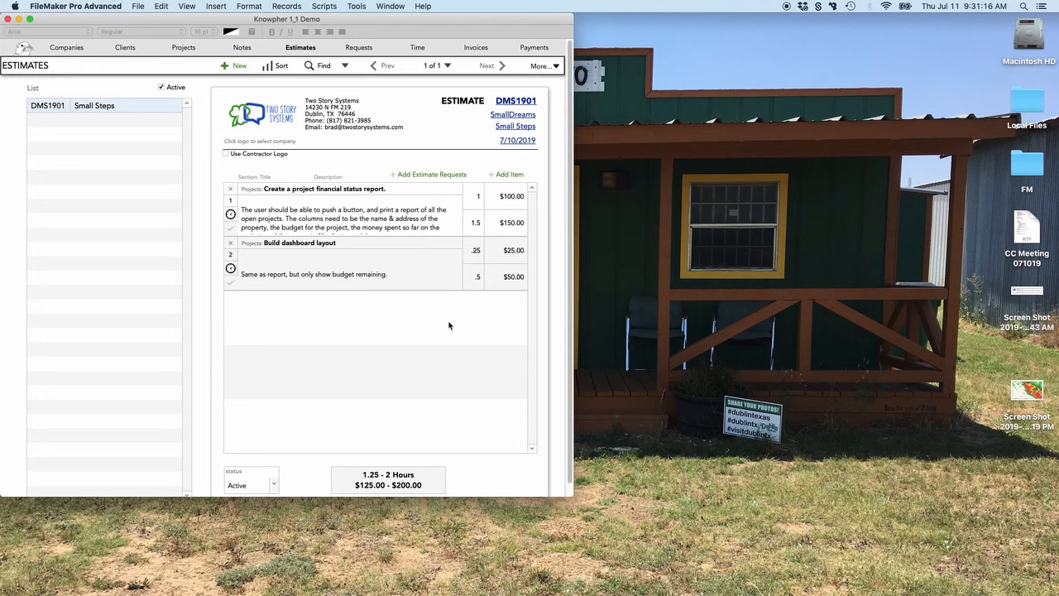
- Set the project management percentage in the estimate's totals to 20%
{"action": "left_click", "coordinate": [398, 486]}
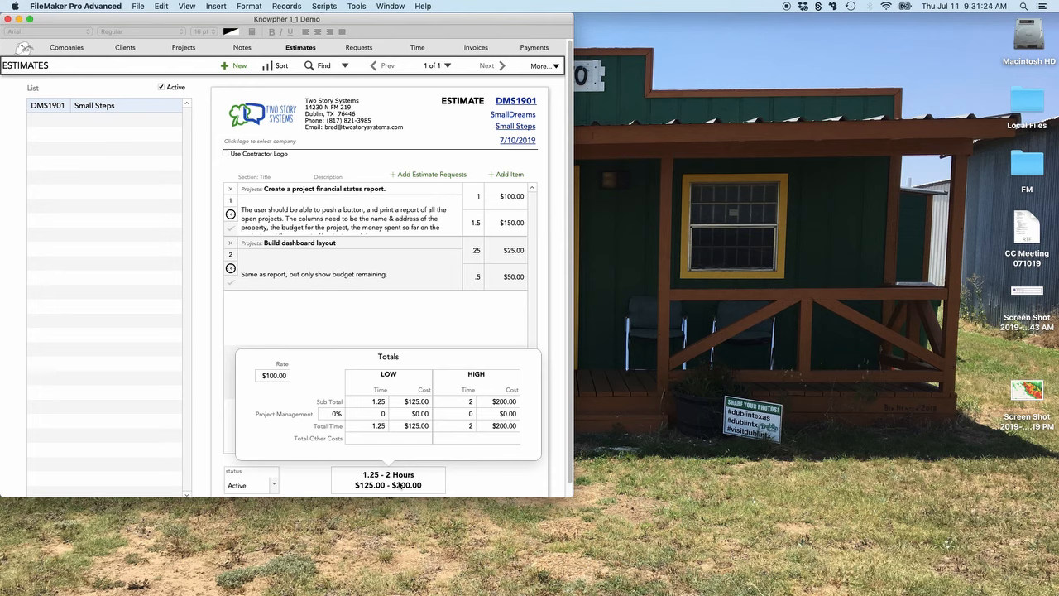
{"action": "left_click", "coordinate": [335, 414]}
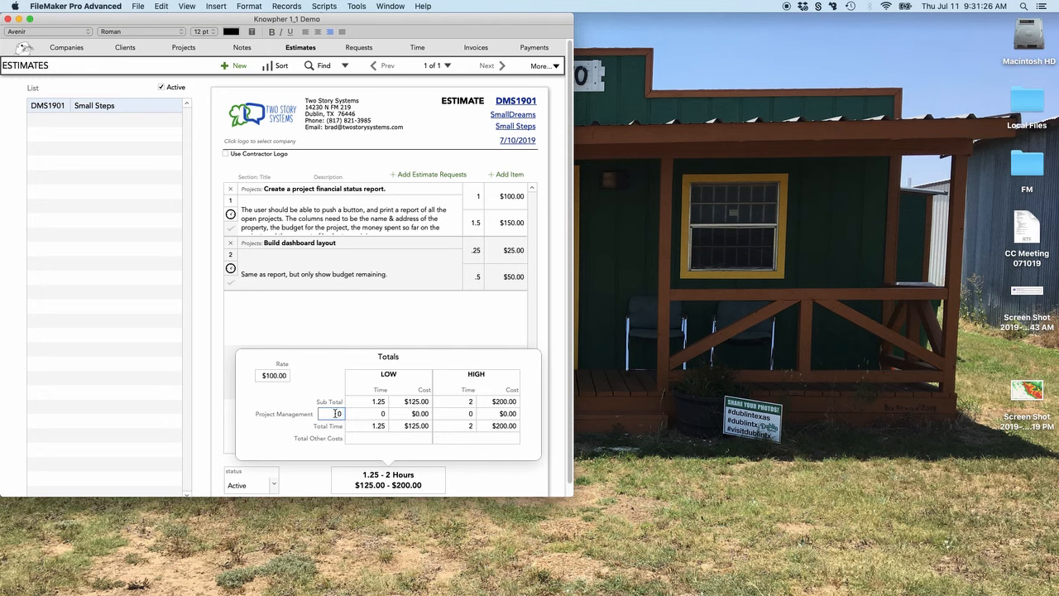
{"action": "double_click", "coordinate": [335, 414]}
{"action": "key", "text": "BackSpace"}
{"action": "type", "text": "20"}
{"action": "left_click", "coordinate": [339, 384]}
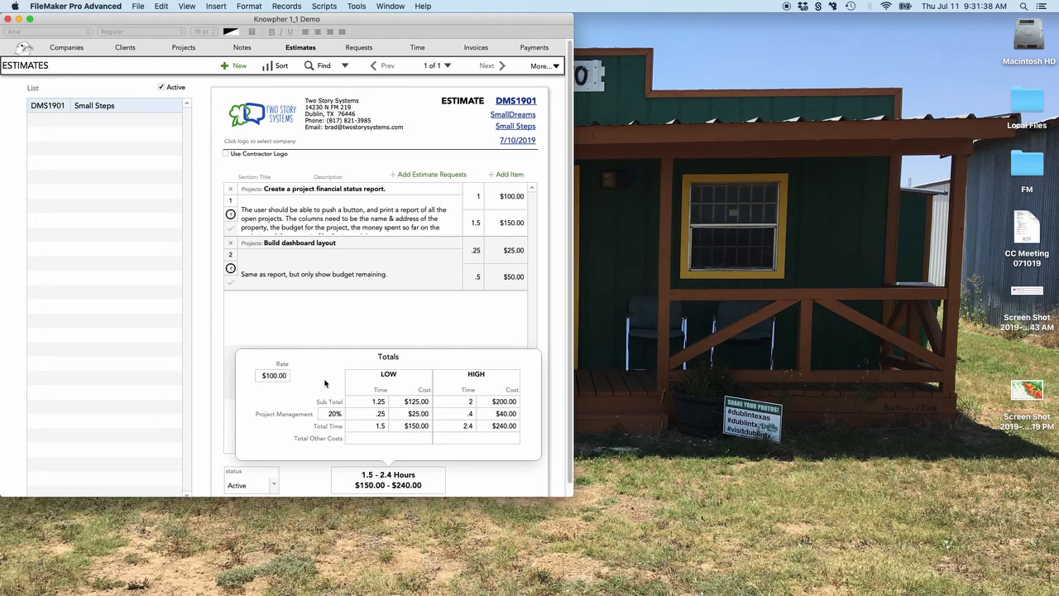
{"action": "left_click", "coordinate": [473, 484]}
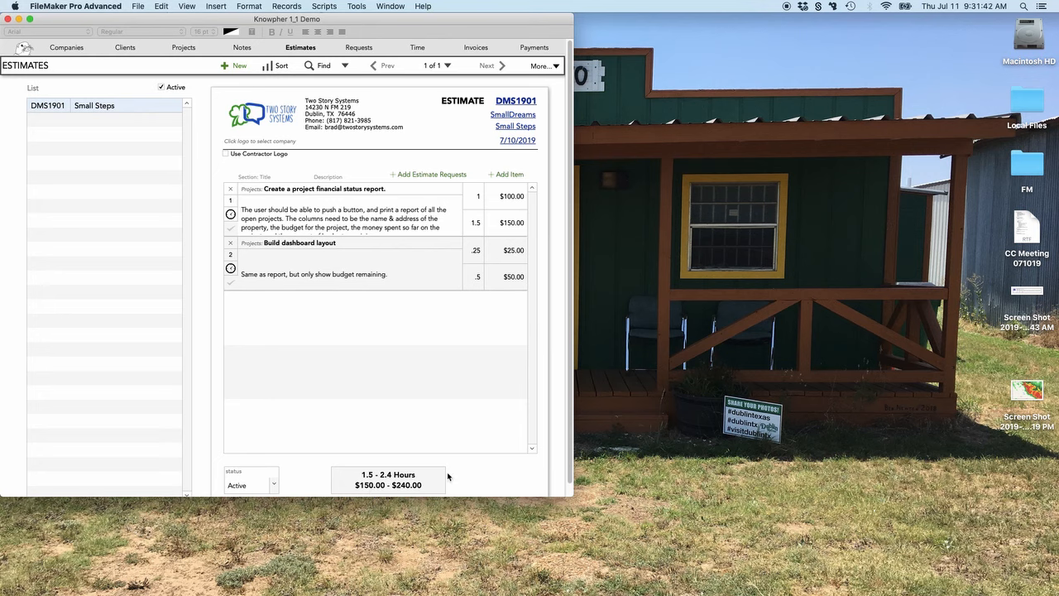
- Preview the printable version of the Small Steps estimate and return to the estimate record
{"action": "left_click", "coordinate": [555, 68]}
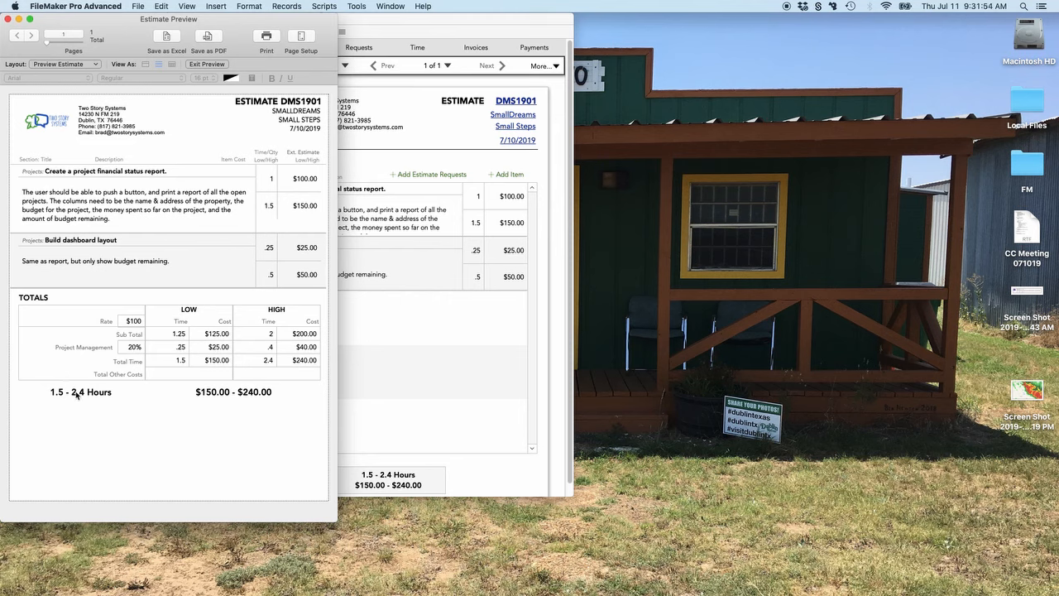
{"action": "left_click", "coordinate": [7, 18]}
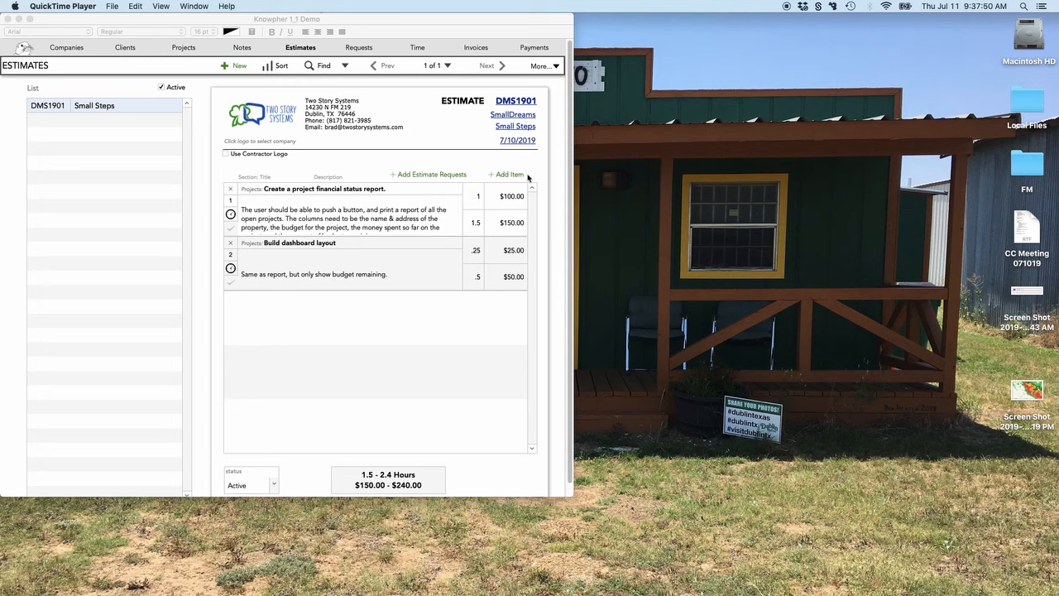
{"action": "left_click", "coordinate": [475, 28]}
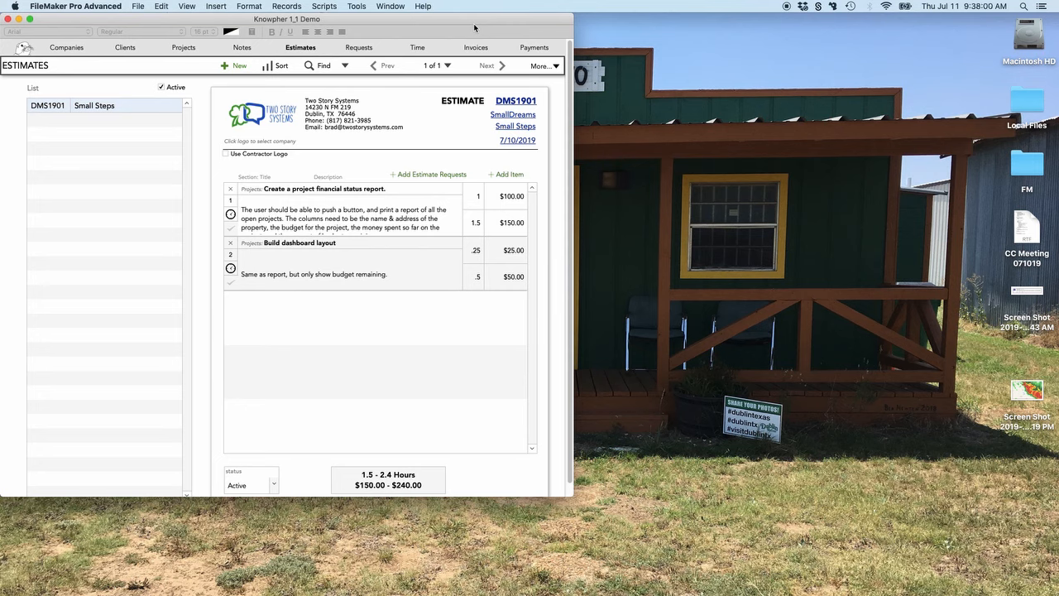
- Create requests from the financial status report and dashboard layout items of the estimate
{"action": "left_click", "coordinate": [232, 232]}
{"action": "left_click", "coordinate": [230, 229]}
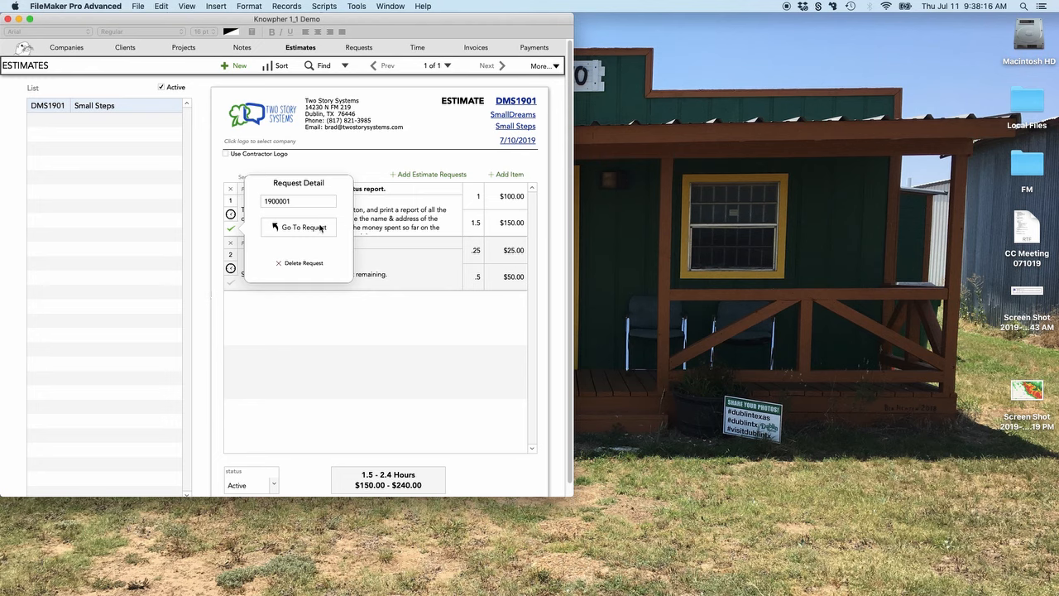
{"action": "left_click", "coordinate": [209, 283]}
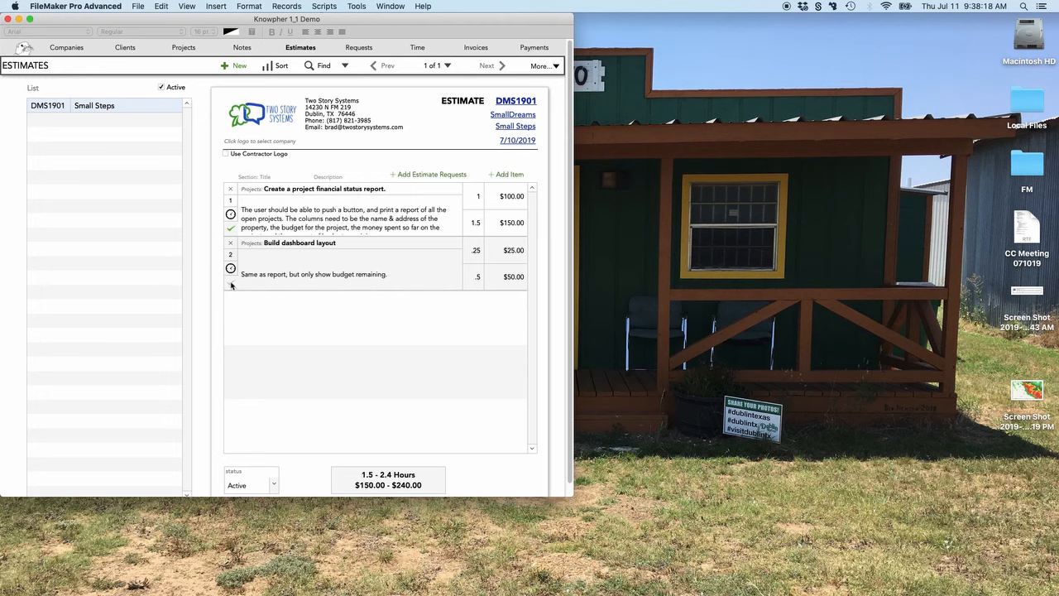
{"action": "left_click", "coordinate": [230, 282]}
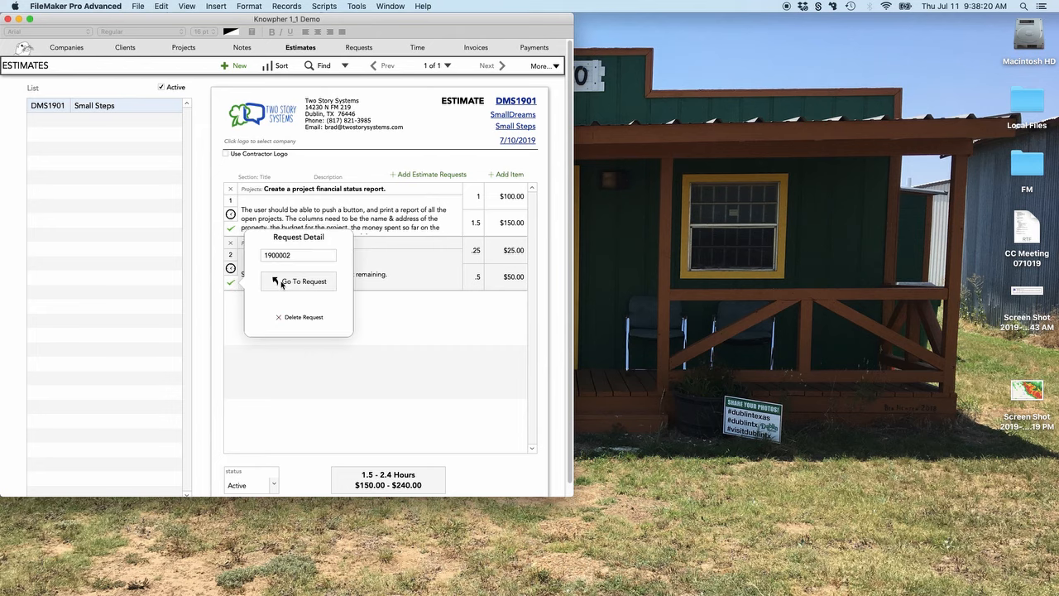
- Go to the financial status report item's request and review its title, section, type and description
{"action": "left_click", "coordinate": [233, 222]}
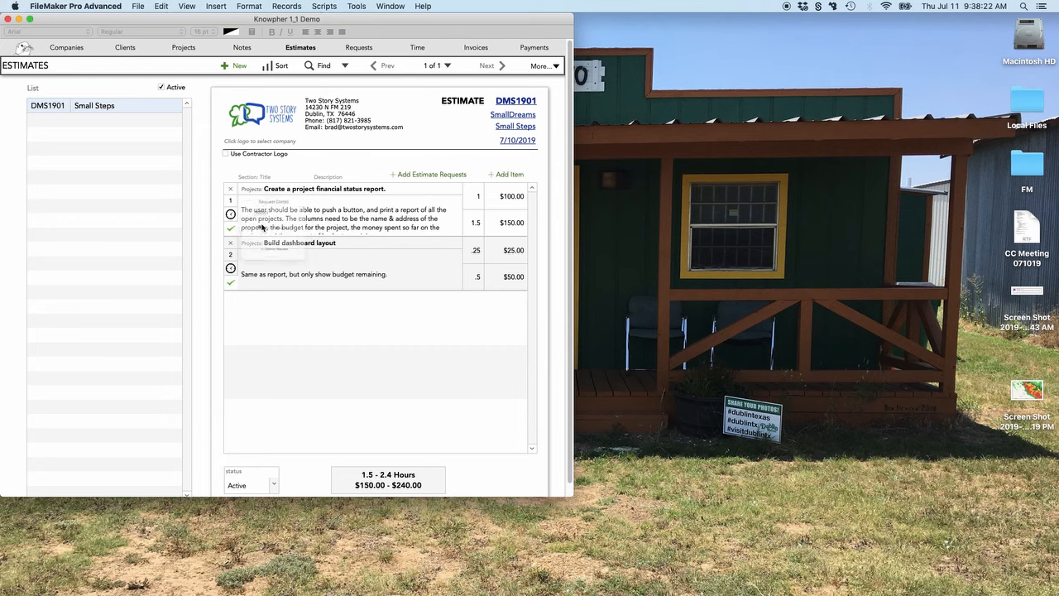
{"action": "left_click", "coordinate": [231, 213]}
{"action": "left_click", "coordinate": [300, 231]}
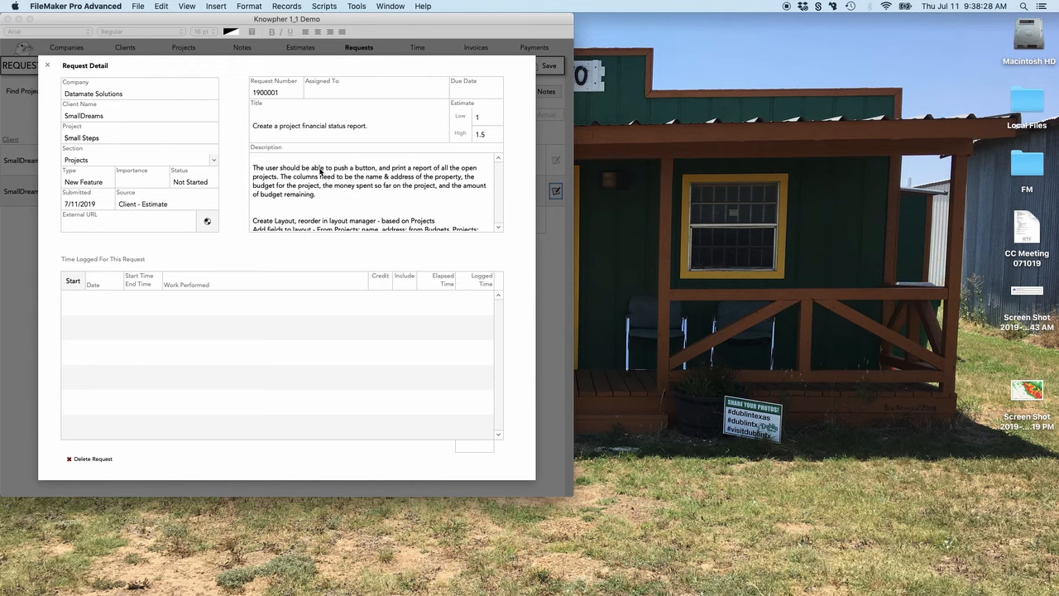
{"action": "left_click", "coordinate": [321, 176]}
{"action": "left_click", "coordinate": [246, 104]}
{"action": "left_click", "coordinate": [85, 164]}
{"action": "left_click", "coordinate": [302, 128]}
{"action": "left_click", "coordinate": [322, 196]}
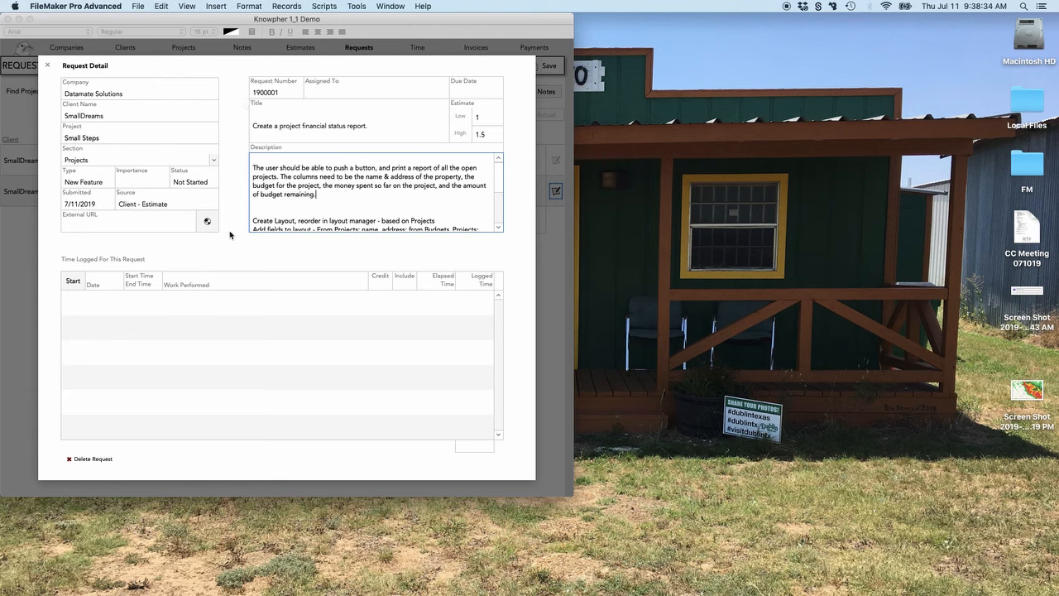
{"action": "left_click", "coordinate": [238, 162]}
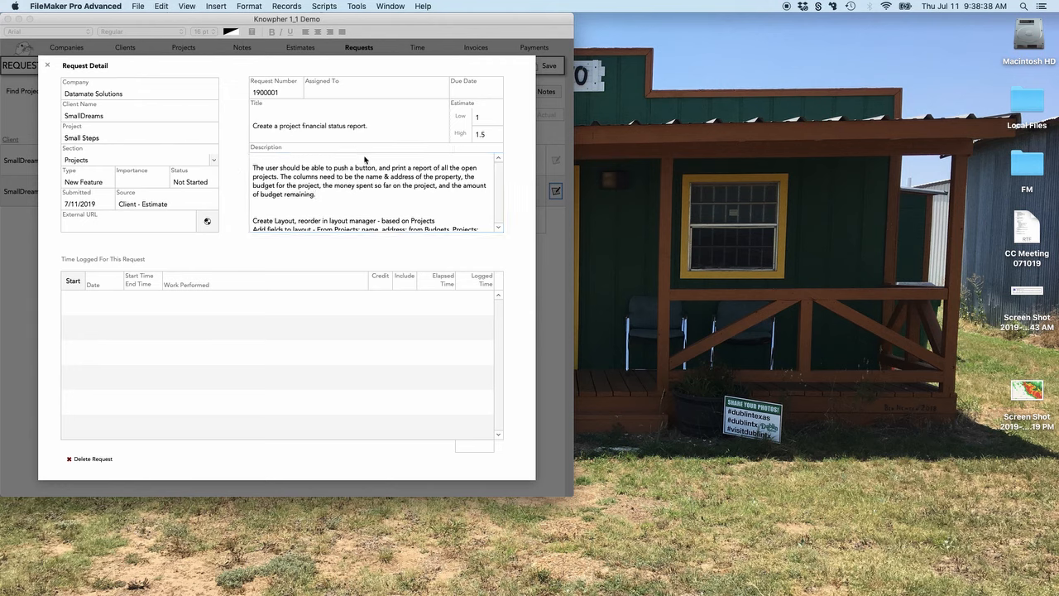
- Start a time log entry for the financial status report request and set its start time to 8:30 AM
{"action": "left_click", "coordinate": [73, 282]}
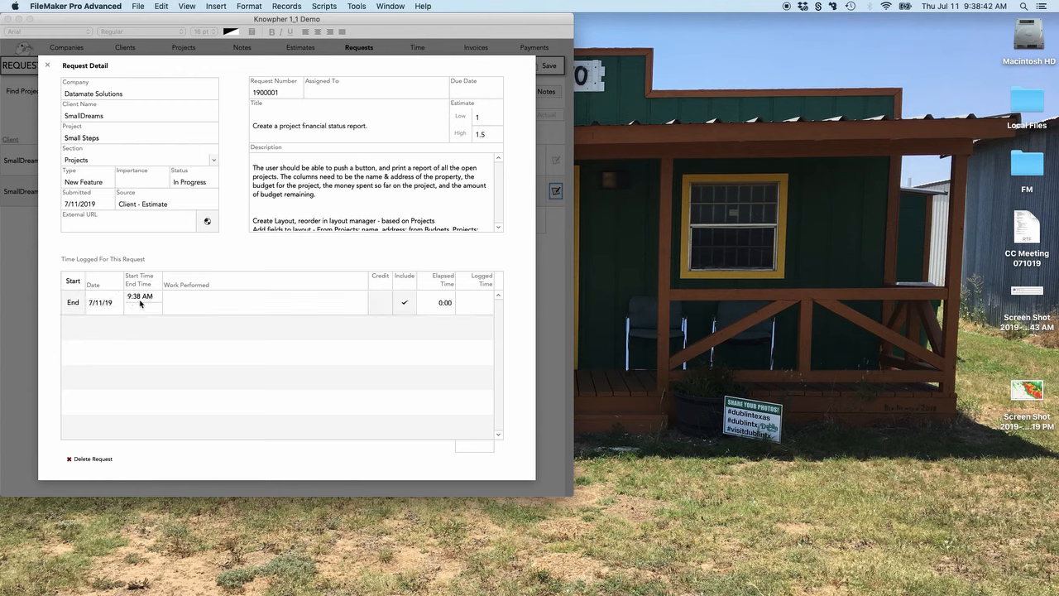
{"action": "left_click", "coordinate": [136, 298]}
{"action": "left_click_drag", "start_coordinate": [152, 295], "coordinate": [105, 295]}
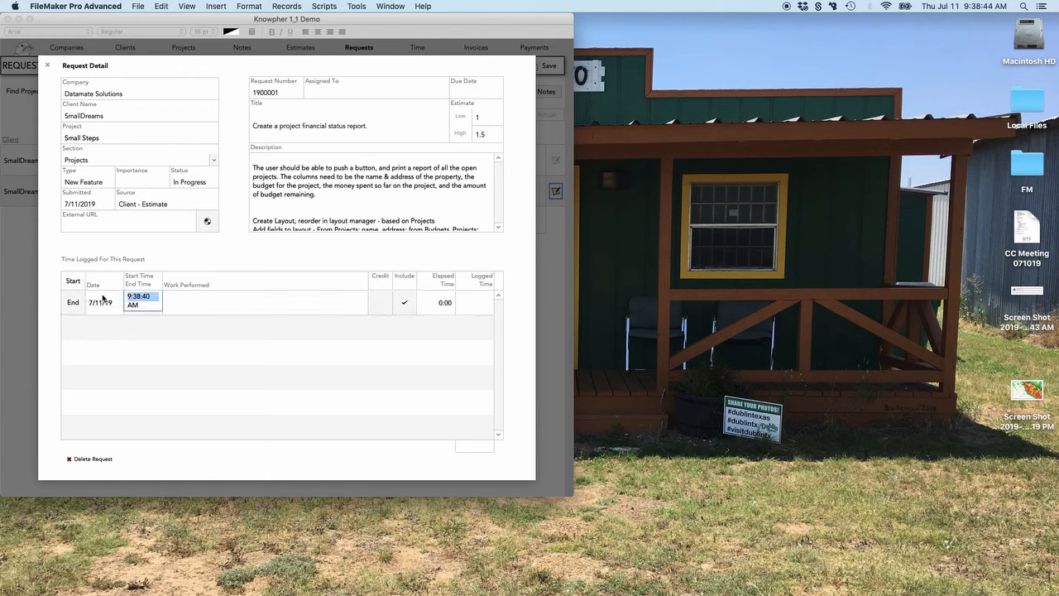
{"action": "type", "text": "8:30"}
{"action": "key", "text": "BackSpace"}
{"action": "key", "text": "BackSpace"}
{"action": "key", "text": "BackSpace"}
{"action": "key", "text": "BackSpace"}
{"action": "type", "text": "8:30"}
{"action": "left_click", "coordinate": [224, 255]}
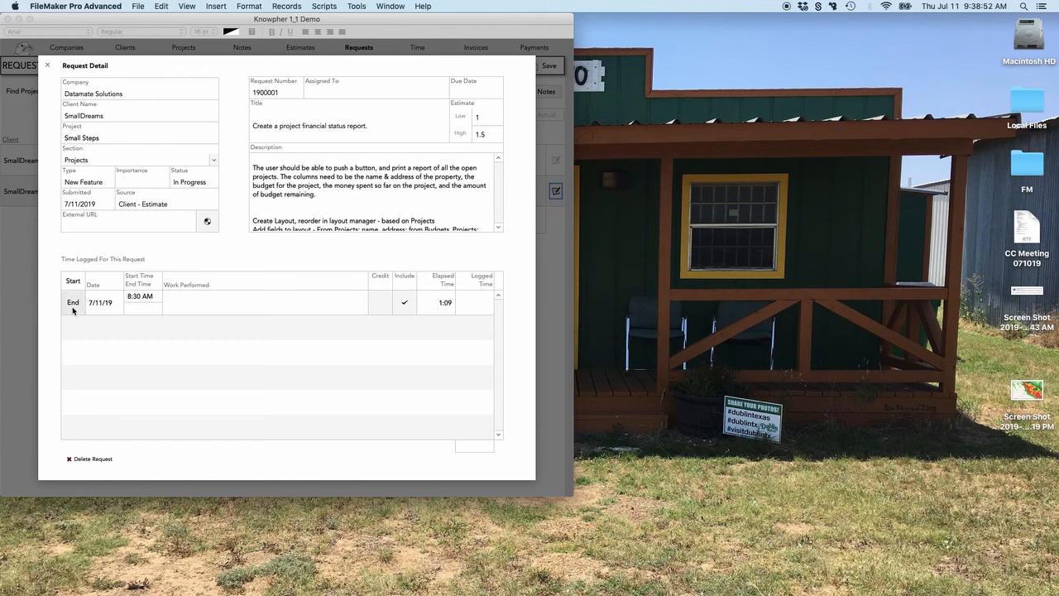
- End the time log entry, enter "Did the work" as the work performed, and close the request detail
{"action": "left_click", "coordinate": [73, 302]}
{"action": "left_click", "coordinate": [224, 298]}
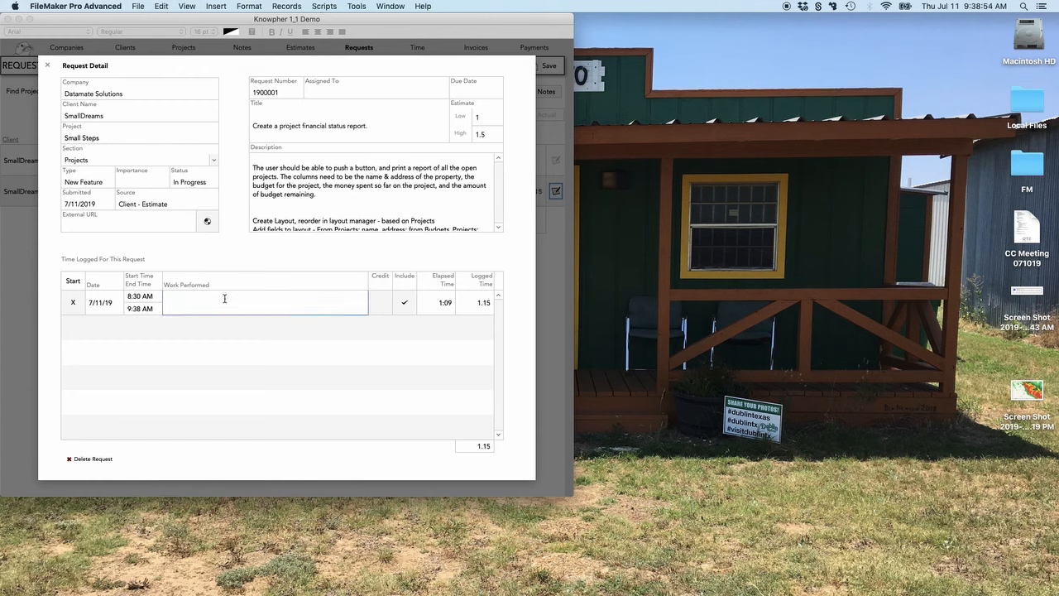
{"action": "type", "text": "Did the work"}
{"action": "left_click", "coordinate": [242, 264]}
{"action": "left_click", "coordinate": [47, 65]}
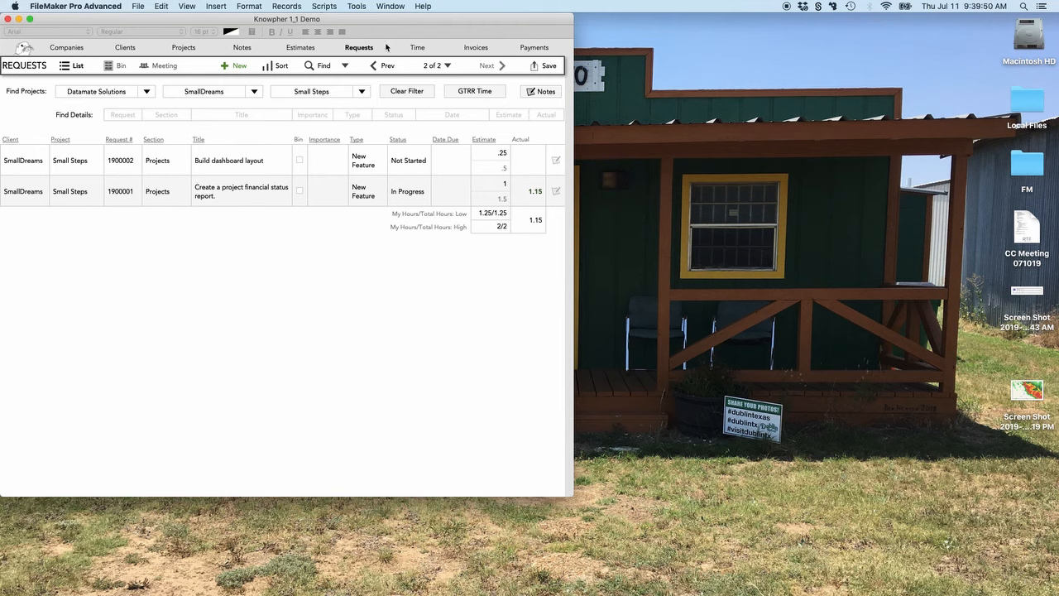
- Start a time log entry for the "Build dashboard layout" request and set its start time to 10:00 AM
{"action": "left_click", "coordinate": [258, 167]}
{"action": "left_click", "coordinate": [68, 285]}
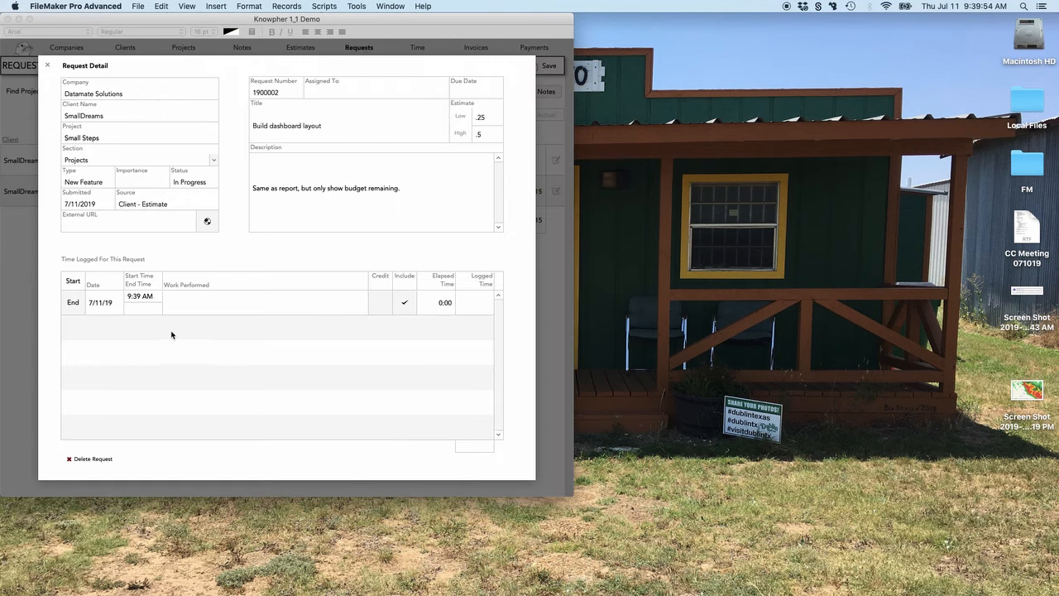
{"action": "left_click", "coordinate": [153, 297]}
{"action": "left_click_drag", "start_coordinate": [152, 298], "coordinate": [118, 299]}
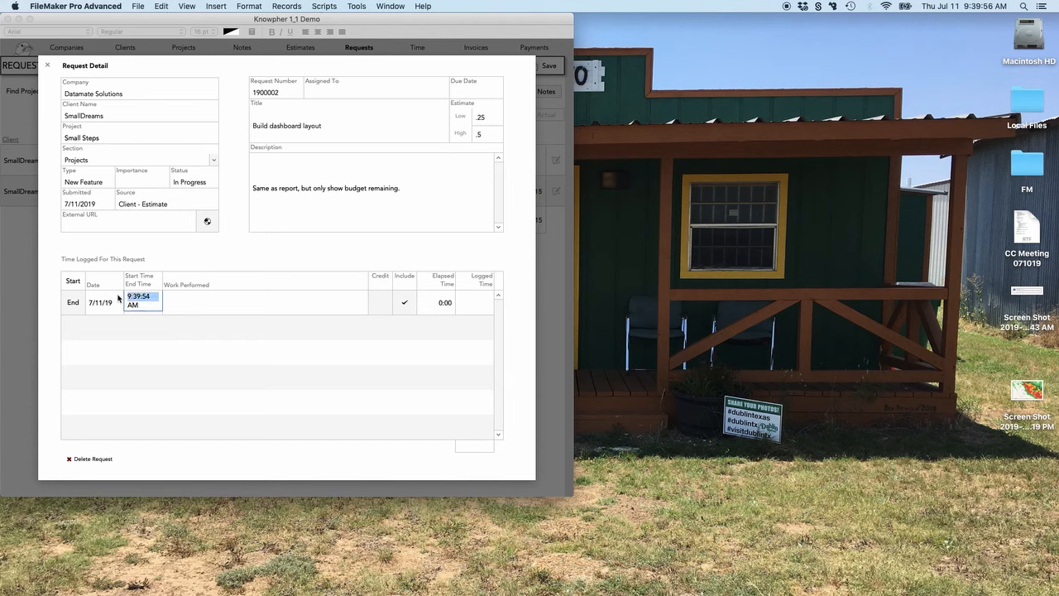
{"action": "type", "text": "10"}
{"action": "left_click", "coordinate": [246, 236]}
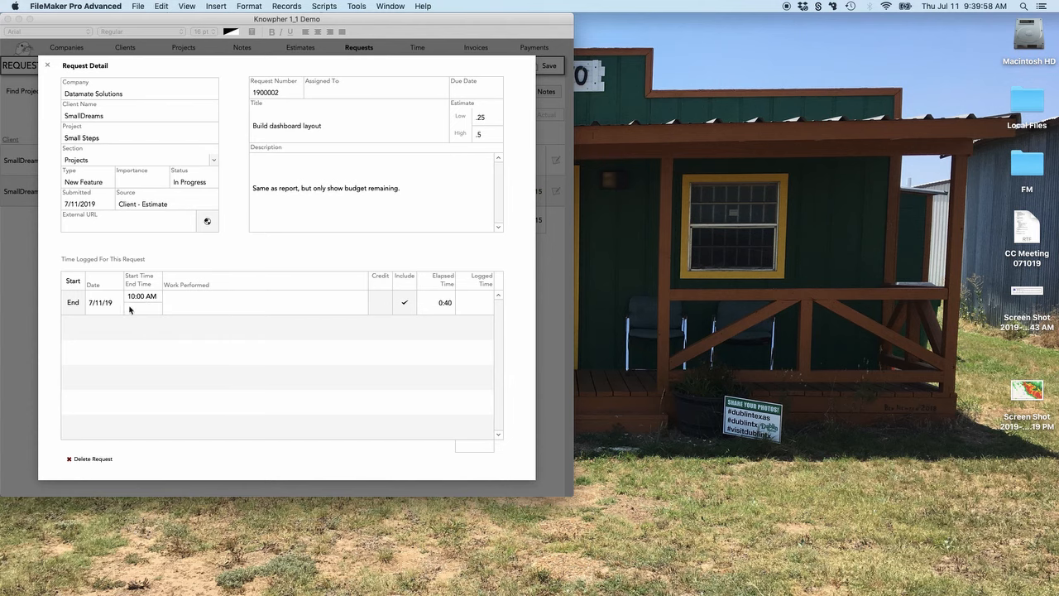
- End the dashboard time entry at 11 AM with "Dashboard started" as the work performed, and close the request detail
{"action": "left_click", "coordinate": [73, 303]}
{"action": "left_click", "coordinate": [153, 313]}
{"action": "left_click_drag", "start_coordinate": [153, 313], "coordinate": [107, 311]}
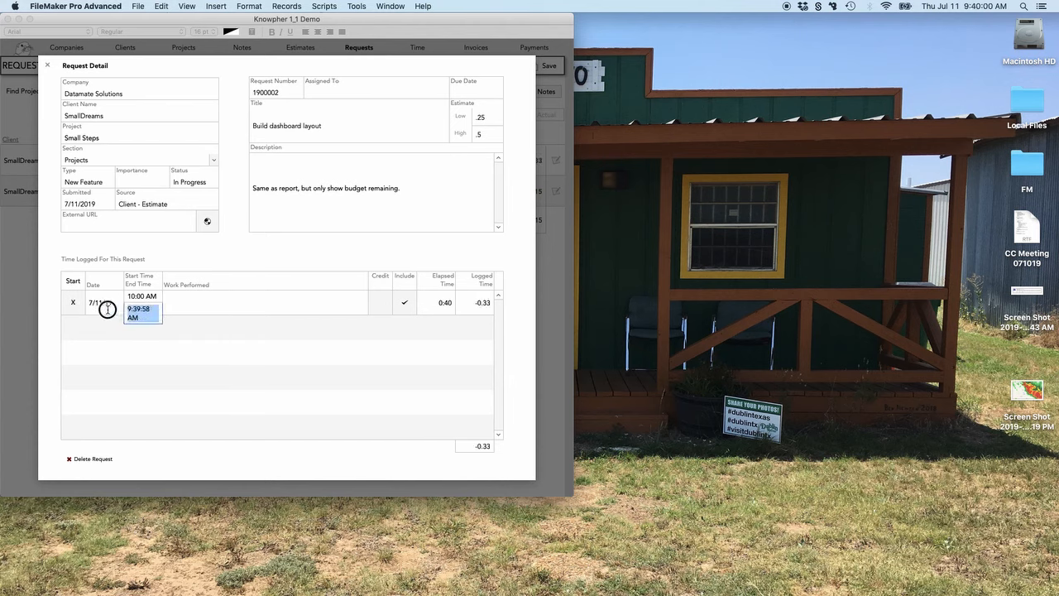
{"action": "type", "text": "11 am"}
{"action": "left_click", "coordinate": [213, 300]}
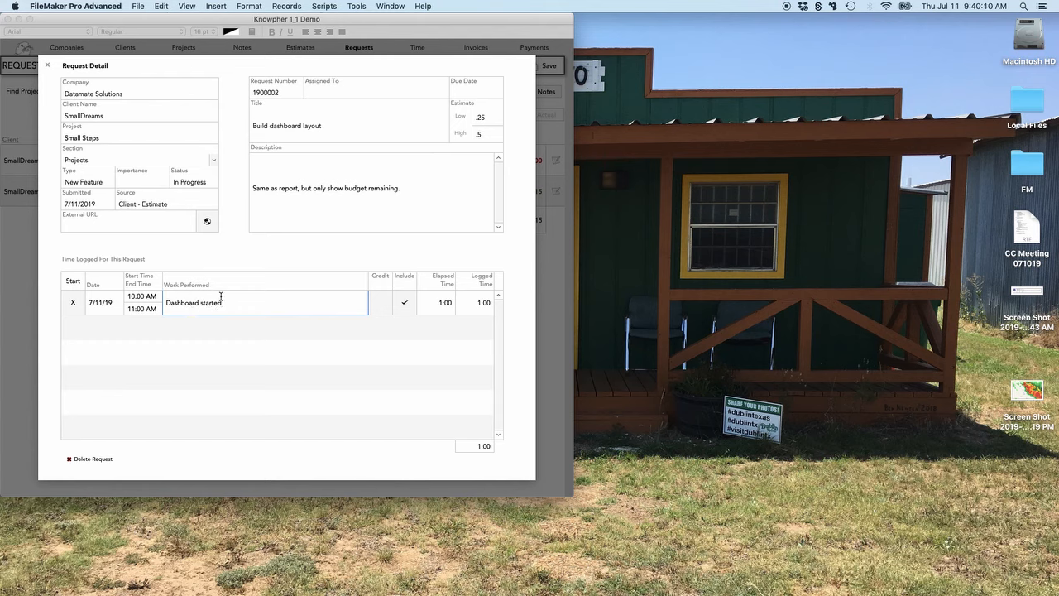
{"action": "left_click", "coordinate": [238, 259]}
{"action": "left_click", "coordinate": [47, 65]}
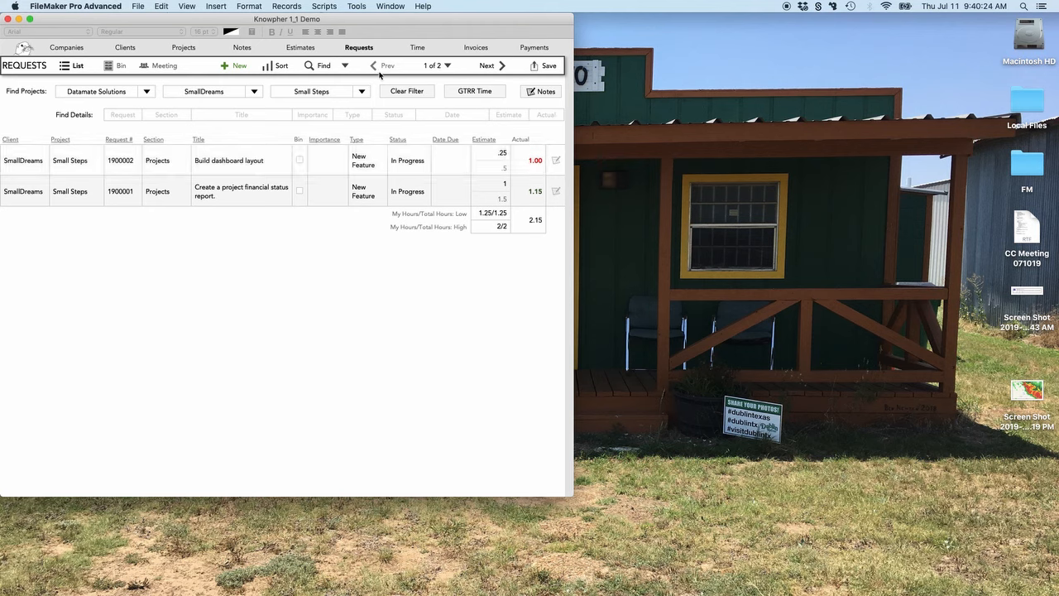
- Find the time entries that need an invoice and set billable hours to 1.25 for "Did the work" and 1 for "Dashboard started"
{"action": "left_click", "coordinate": [418, 48]}
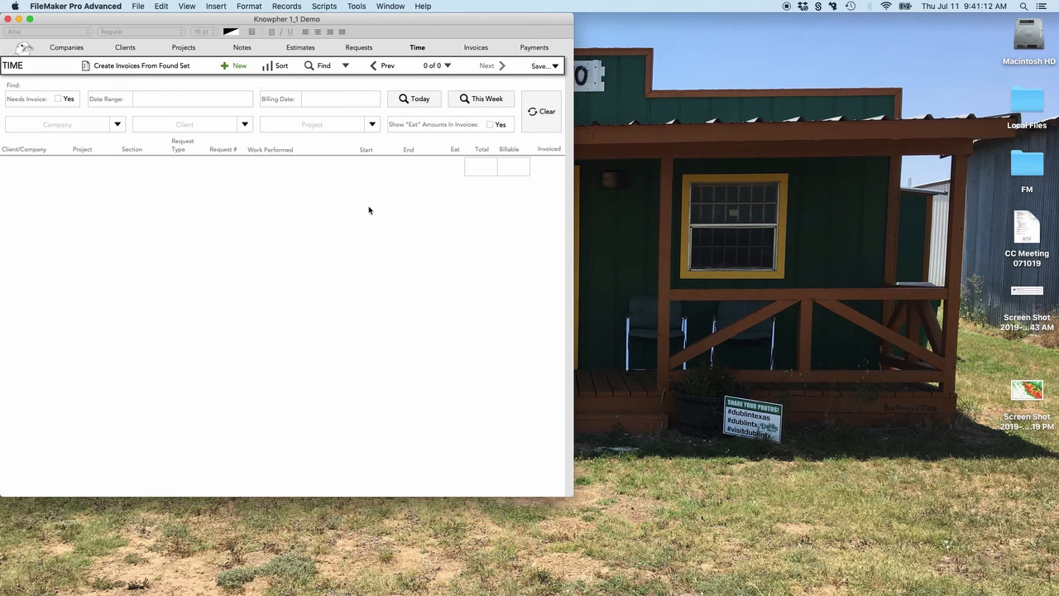
{"action": "left_click", "coordinate": [60, 99]}
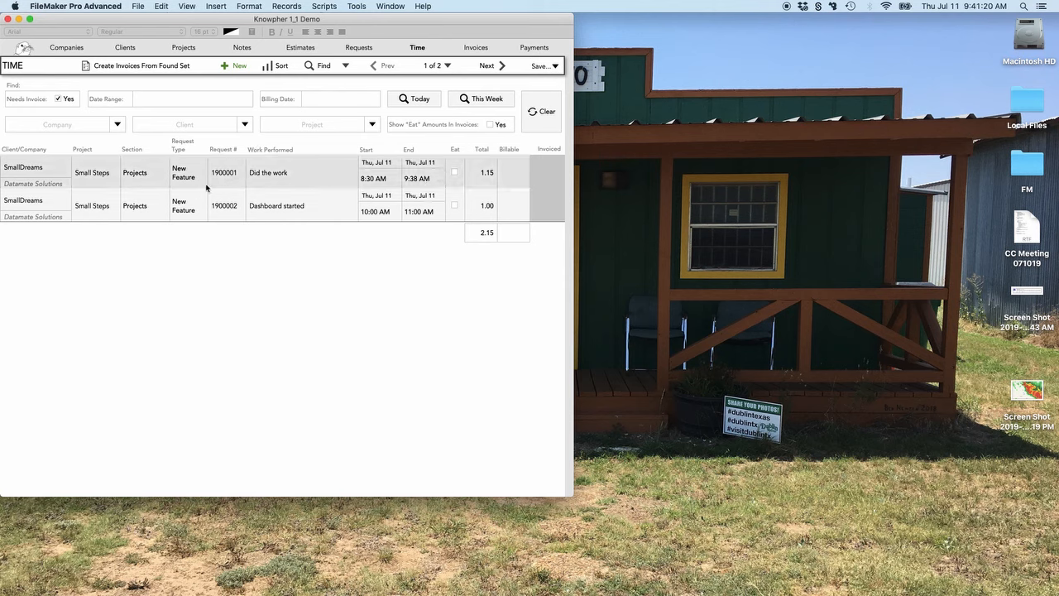
{"action": "left_click", "coordinate": [513, 173]}
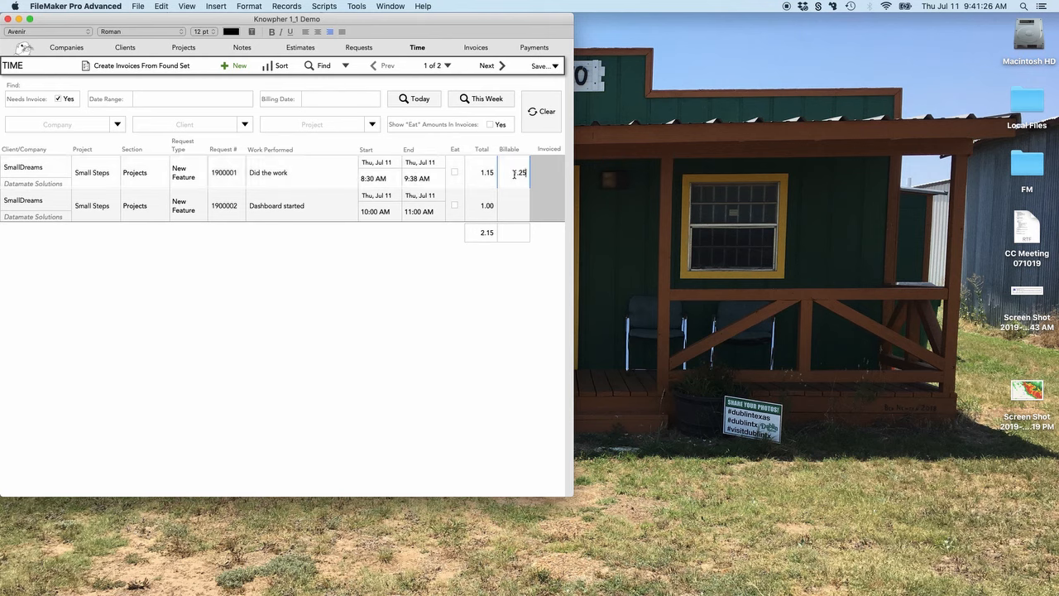
{"action": "type", "text": "1.25"}
{"action": "left_click", "coordinate": [510, 205]}
{"action": "type", "text": "1"}
{"action": "left_click", "coordinate": [525, 145]}
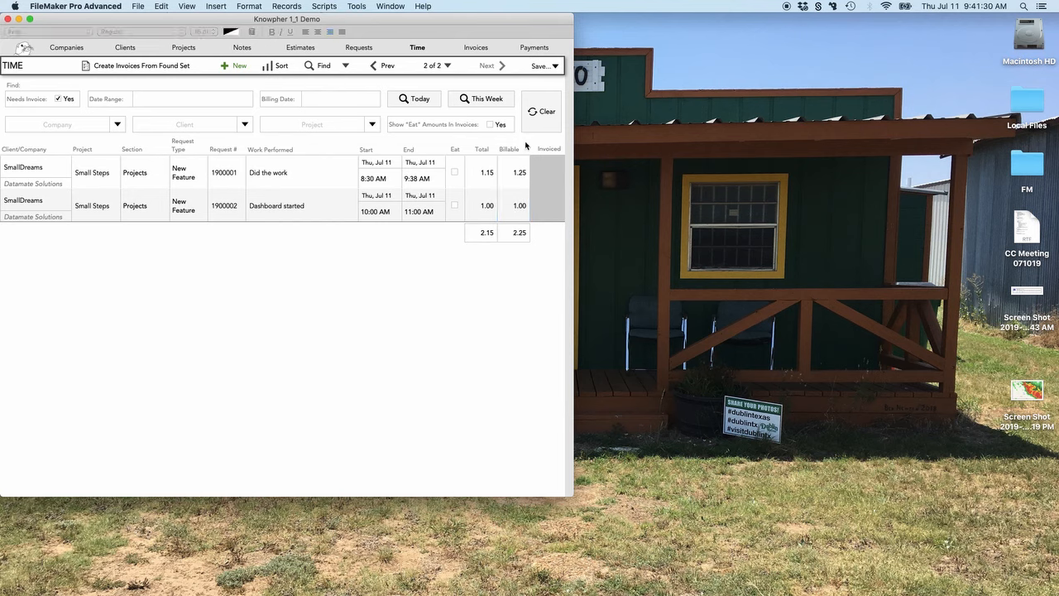
- Create invoices from the found set of time entries and look over the new invoice's save, export and email options
{"action": "left_click", "coordinate": [161, 67]}
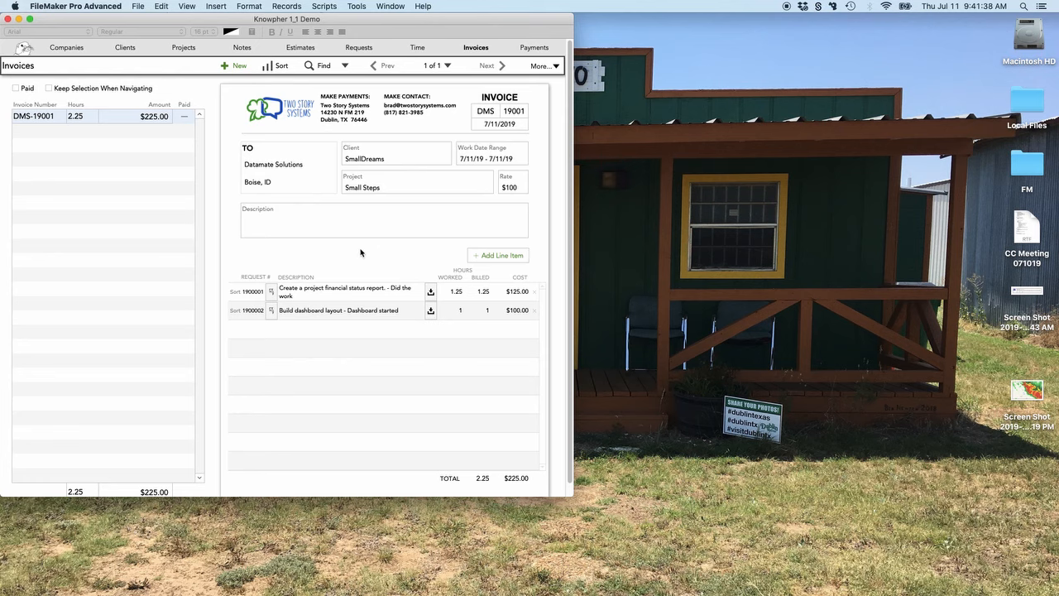
{"action": "left_click", "coordinate": [536, 66]}
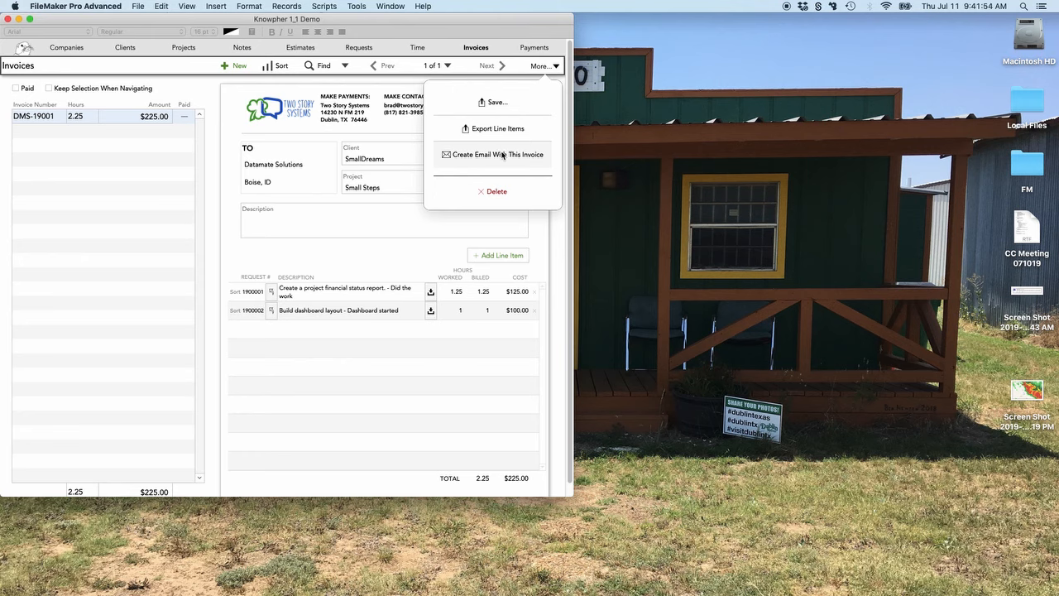
{"action": "left_click", "coordinate": [303, 265]}
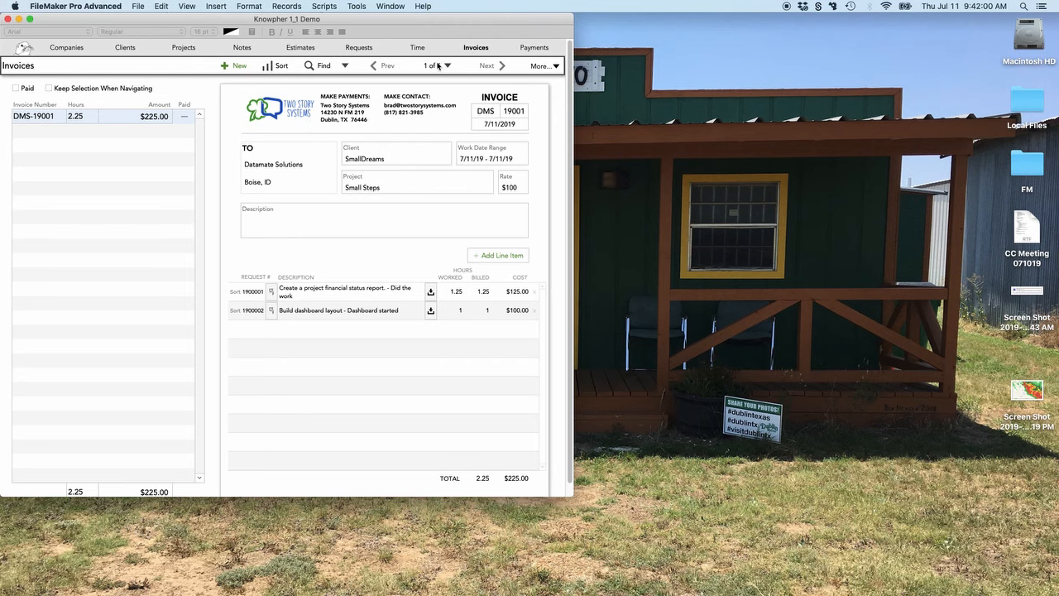
{"action": "left_click", "coordinate": [533, 48]}
{"action": "left_click", "coordinate": [483, 52]}
{"action": "left_click", "coordinate": [540, 66]}
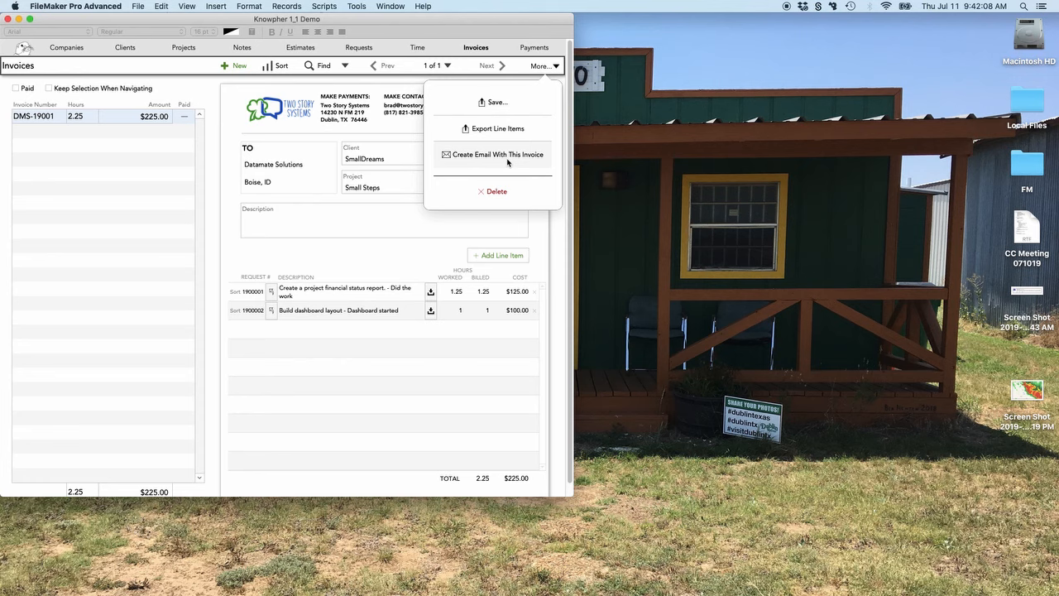
{"action": "left_click", "coordinate": [366, 248]}
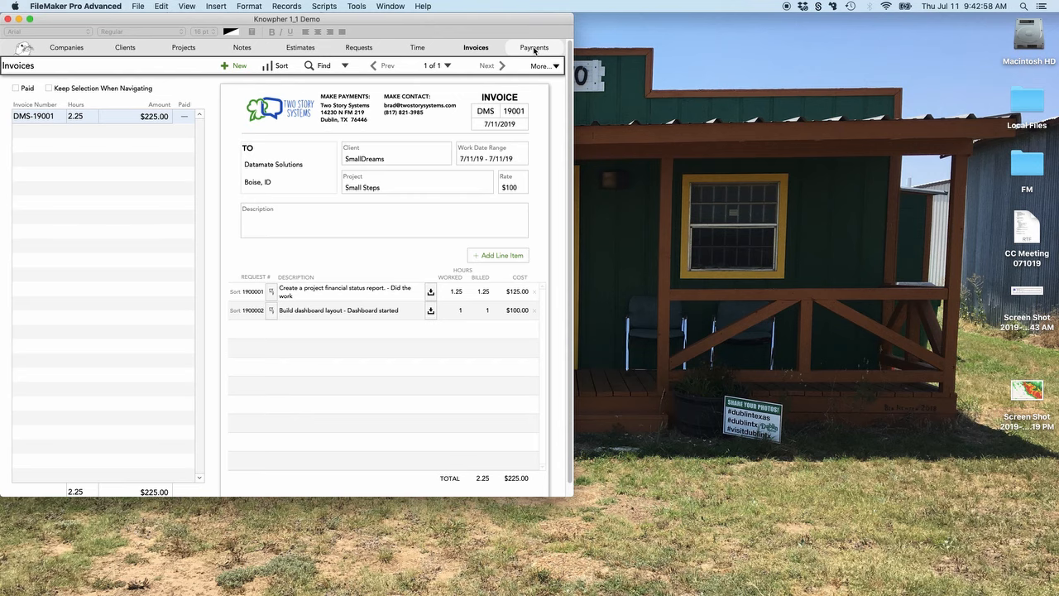
- Start a payment record dated 7/12/19 for the company Datamate Solutions
{"action": "left_click", "coordinate": [533, 48]}
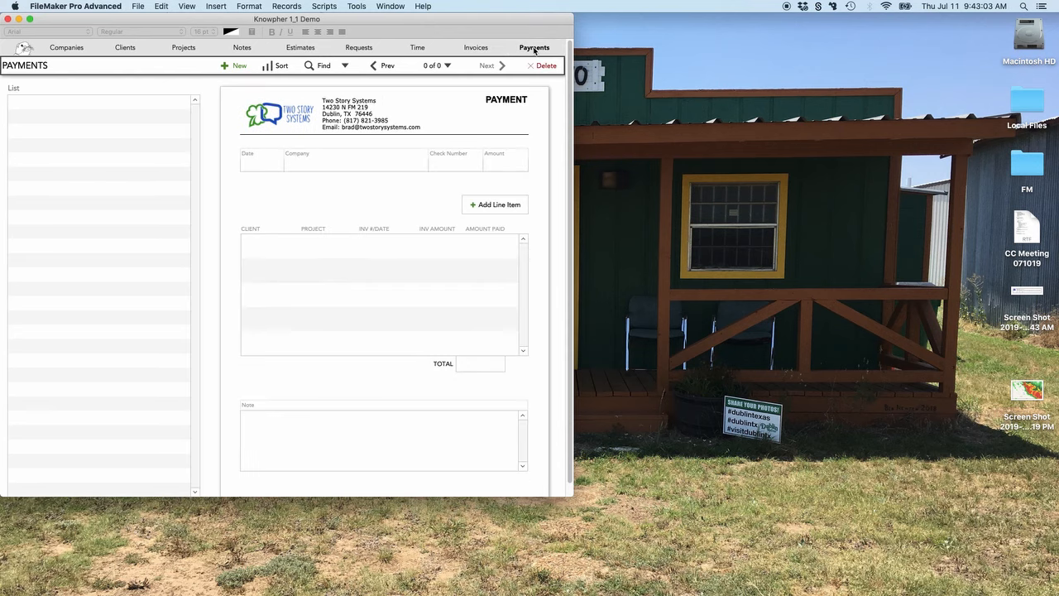
{"action": "left_click", "coordinate": [269, 164]}
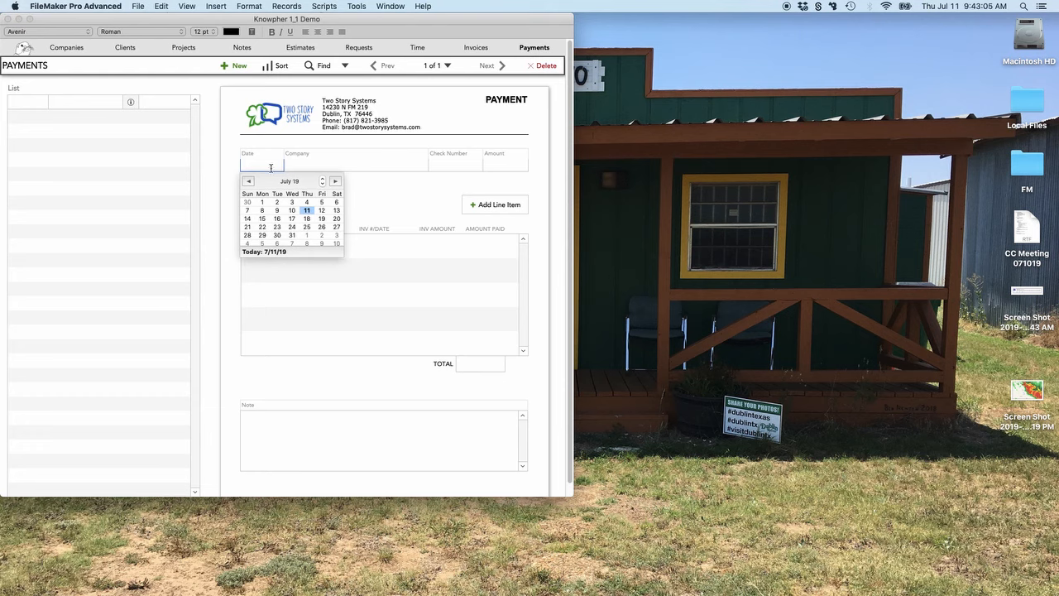
{"action": "left_click", "coordinate": [323, 210]}
{"action": "left_click", "coordinate": [344, 163]}
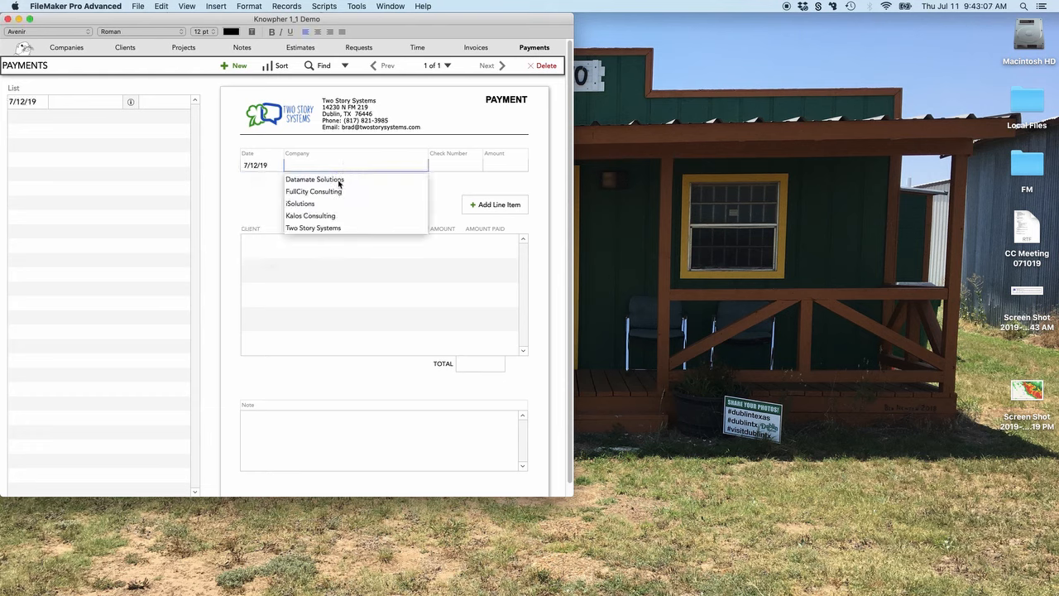
{"action": "left_click", "coordinate": [341, 180]}
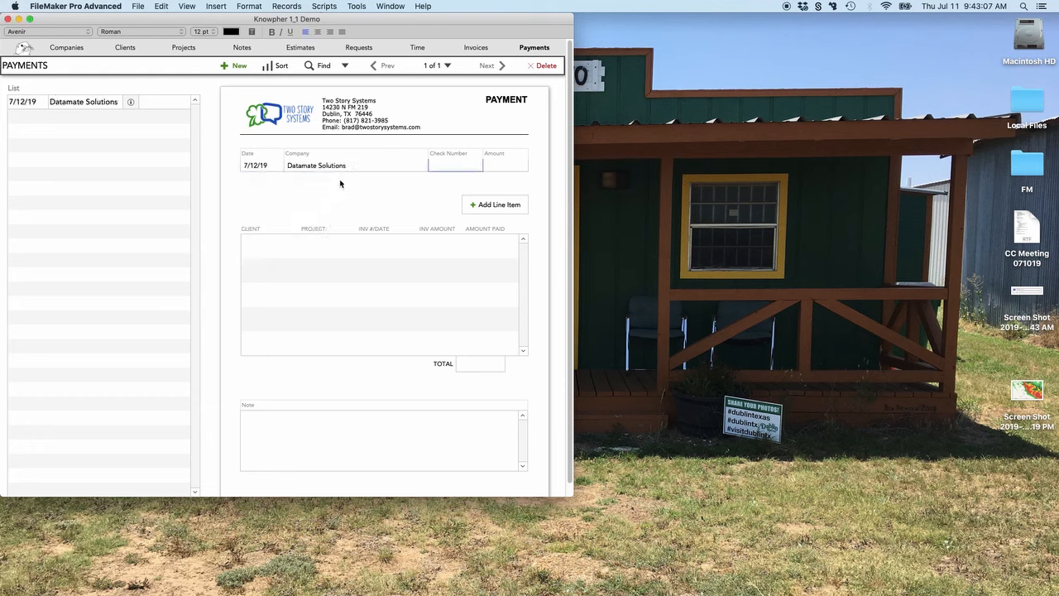
- Add a payment line item for client SmallDreams, project Small Steps, and apply it to invoice DMS-19001
{"action": "left_click", "coordinate": [498, 208]}
{"action": "left_click", "coordinate": [263, 251]}
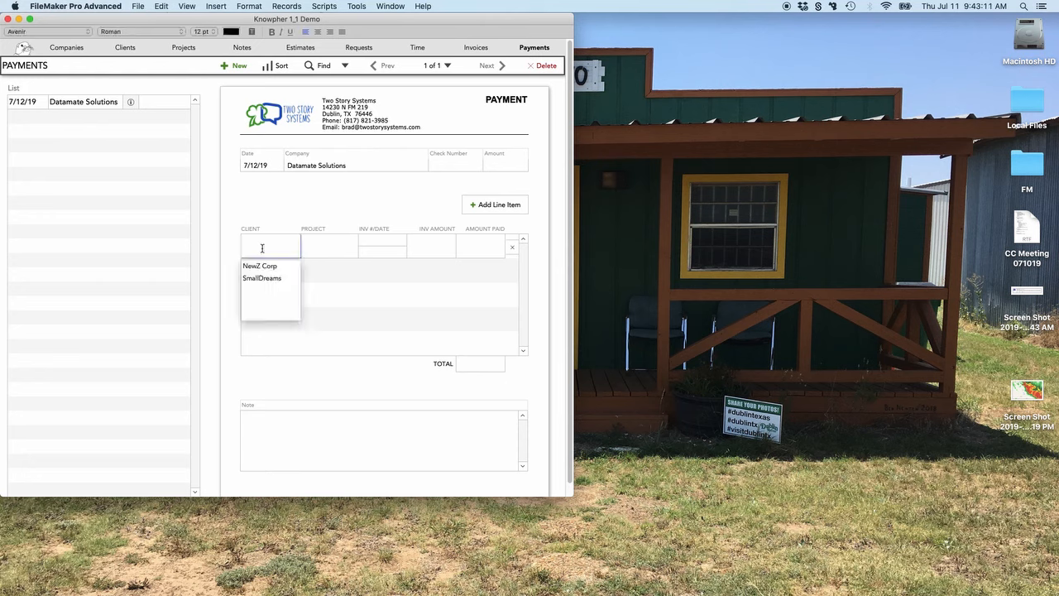
{"action": "left_click", "coordinate": [278, 280]}
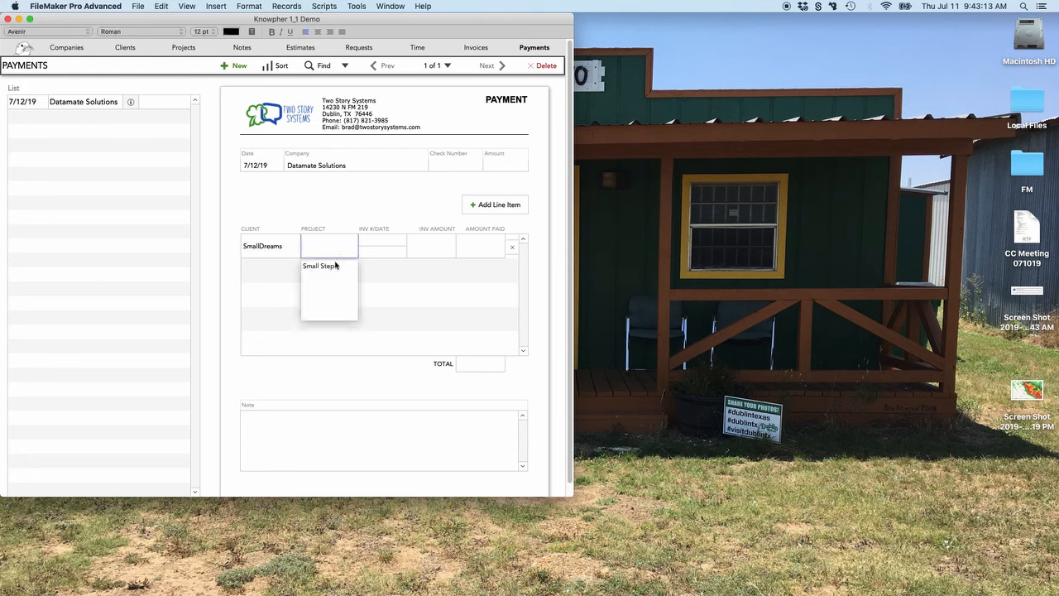
{"action": "left_click", "coordinate": [337, 268]}
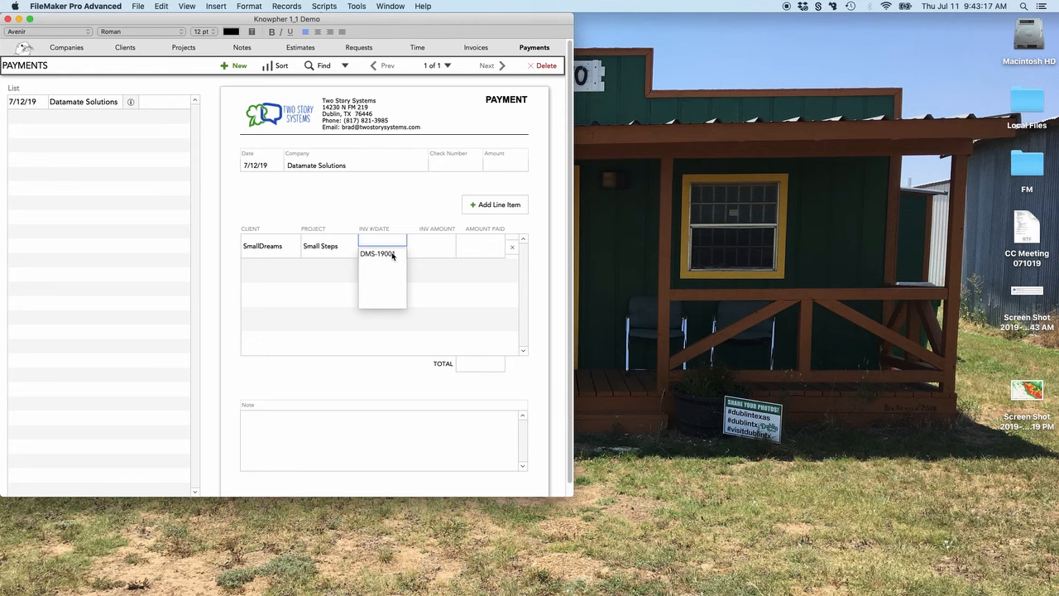
{"action": "left_click", "coordinate": [392, 255]}
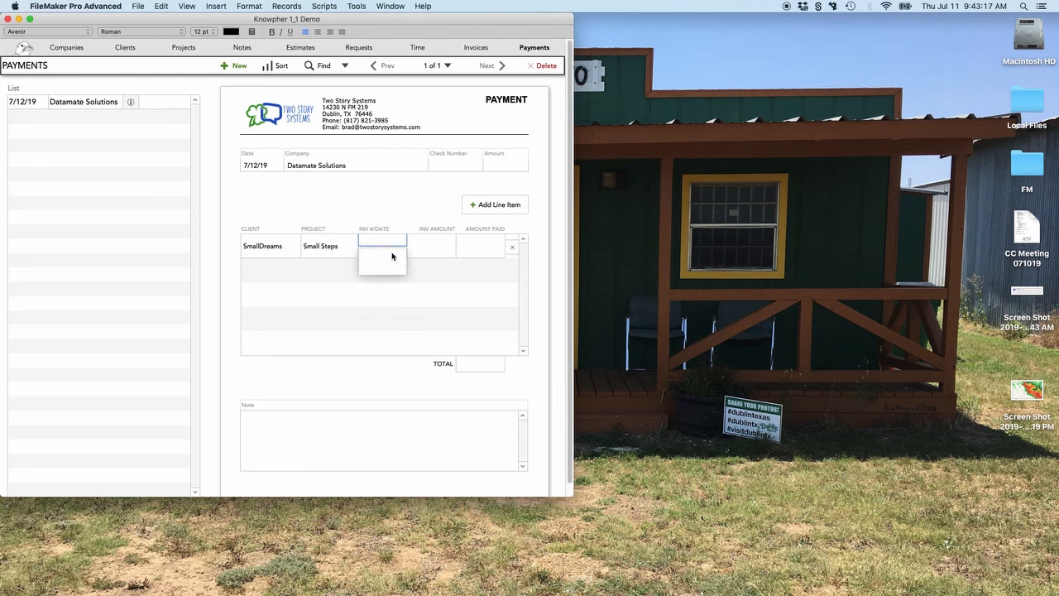
{"action": "left_click", "coordinate": [428, 211]}
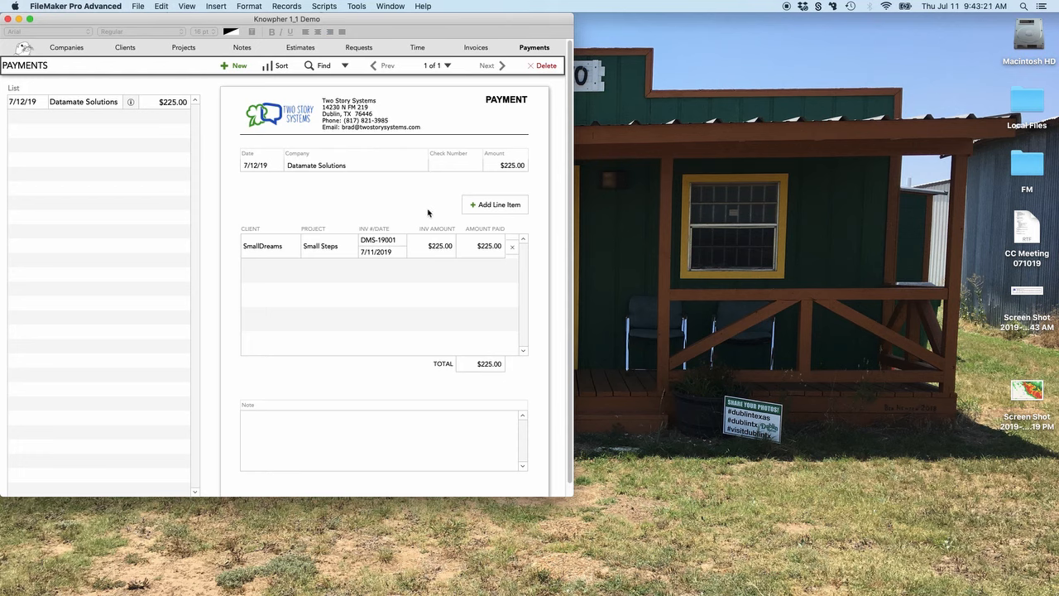
{"action": "left_click", "coordinate": [479, 246]}
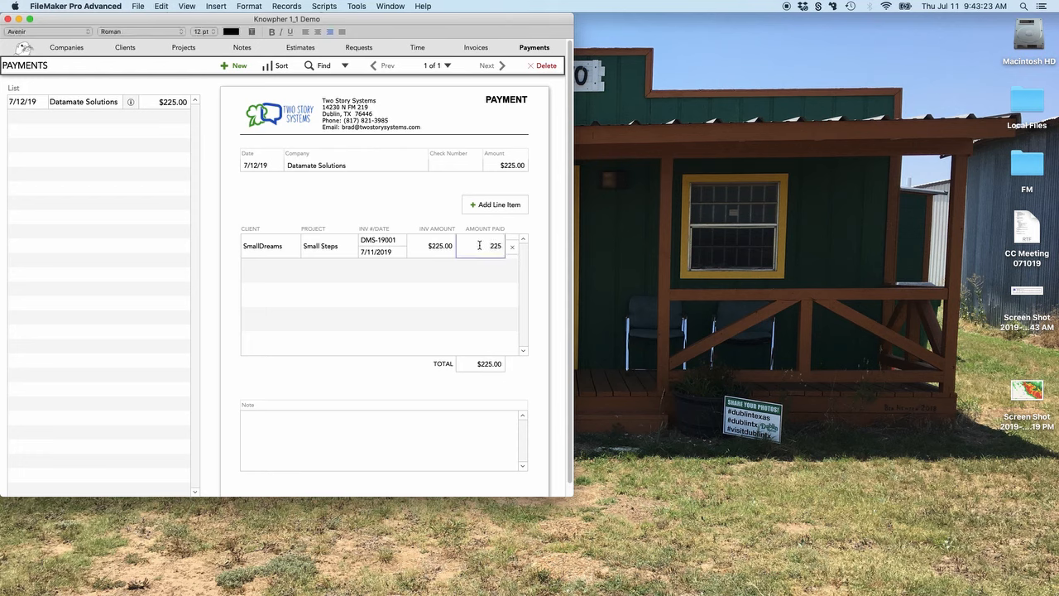
{"action": "double_click", "coordinate": [479, 246]}
{"action": "left_click", "coordinate": [531, 231]}
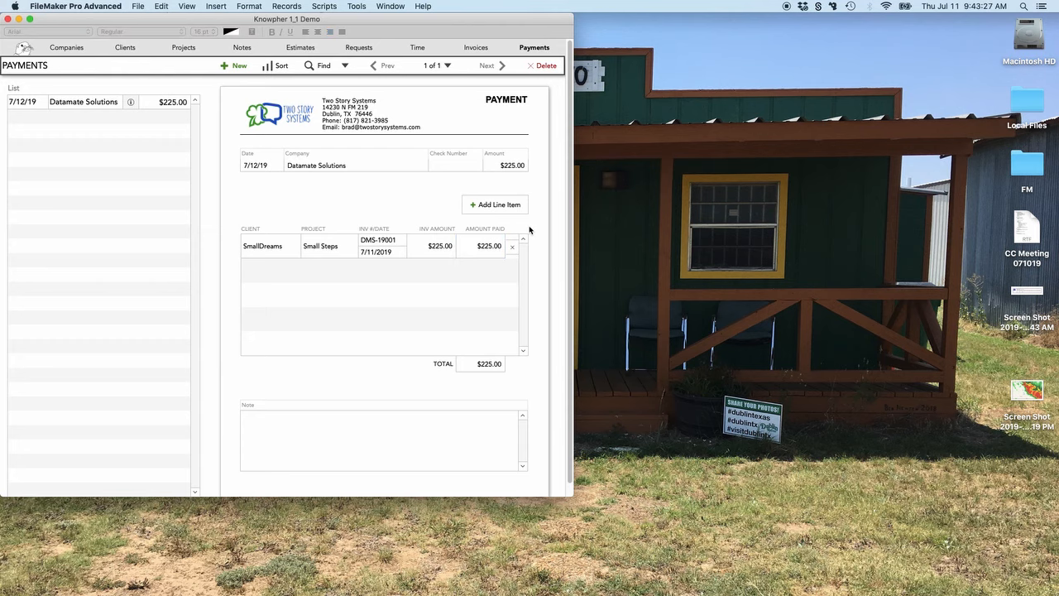
- Check the invoice list with the paid invoices shown, and switch back to the unpaid ones
{"action": "left_click", "coordinate": [476, 47]}
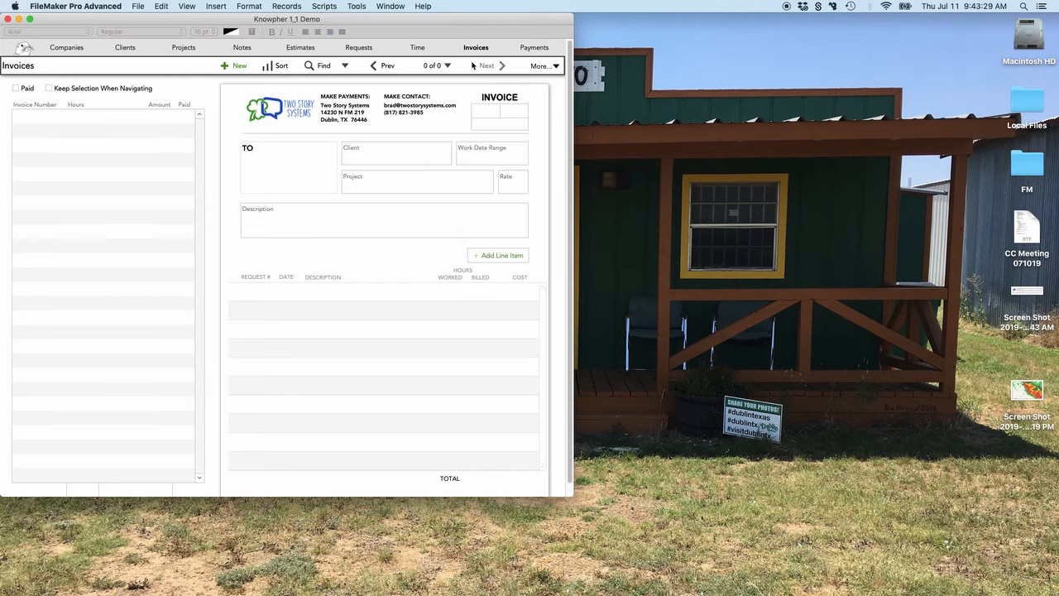
{"action": "left_click", "coordinate": [16, 88]}
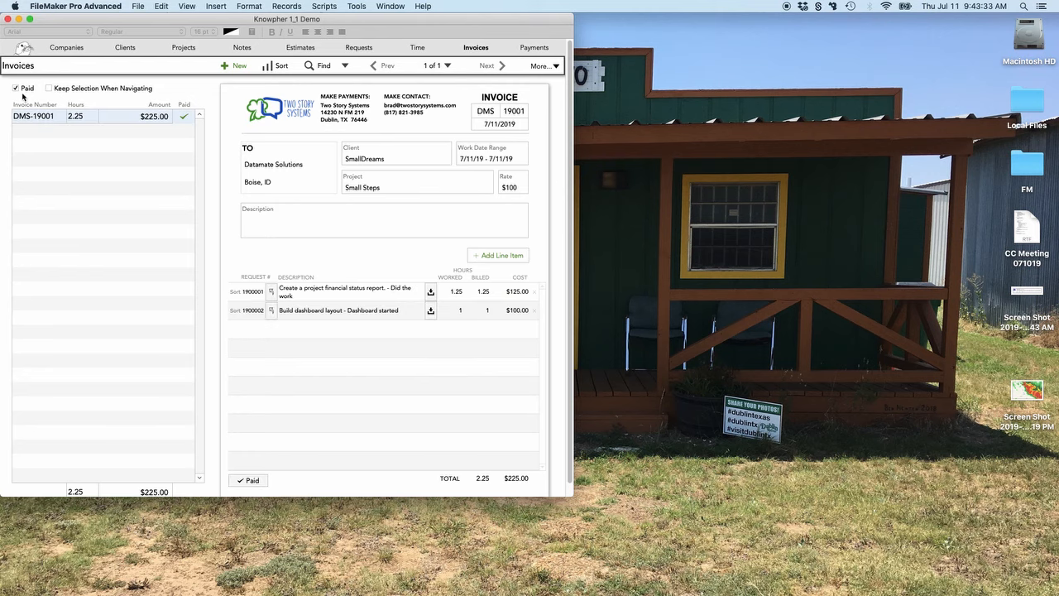
{"action": "left_click", "coordinate": [18, 89]}
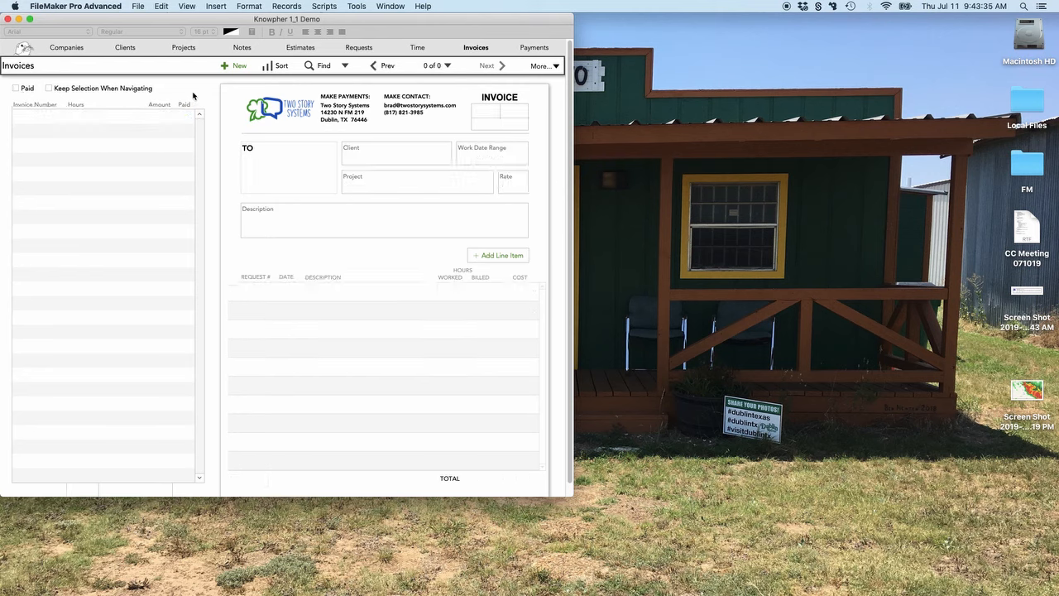